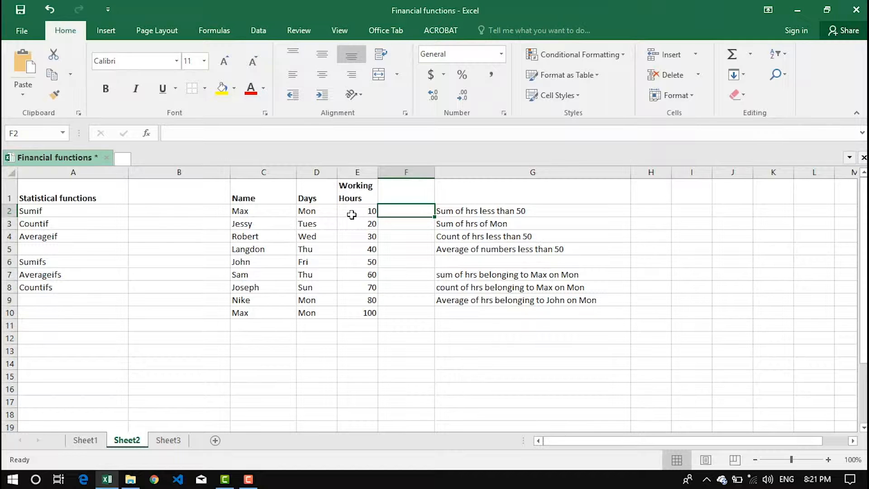
# Step: Examine the Working Hours values in E2:E10 and the list of required calculations in G2:G9
pyautogui.moveTo(351, 215); pyautogui.dragTo(354, 308)
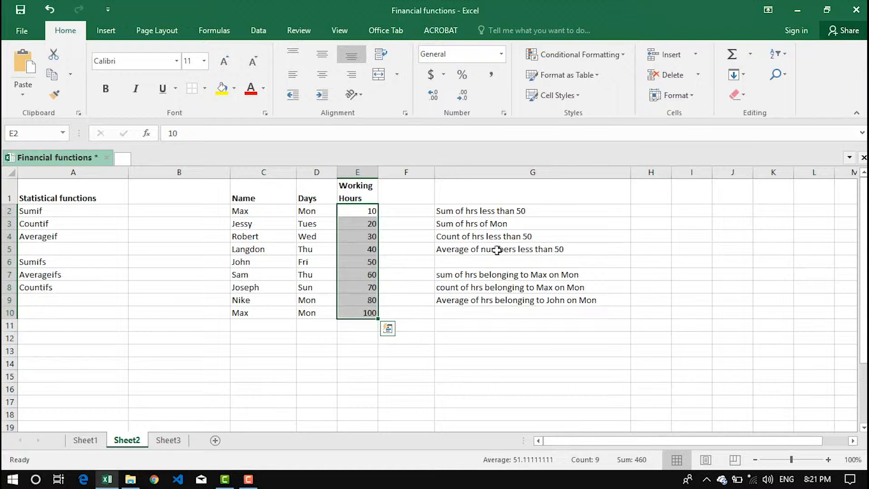
pyautogui.moveTo(472, 210); pyautogui.dragTo(484, 301)
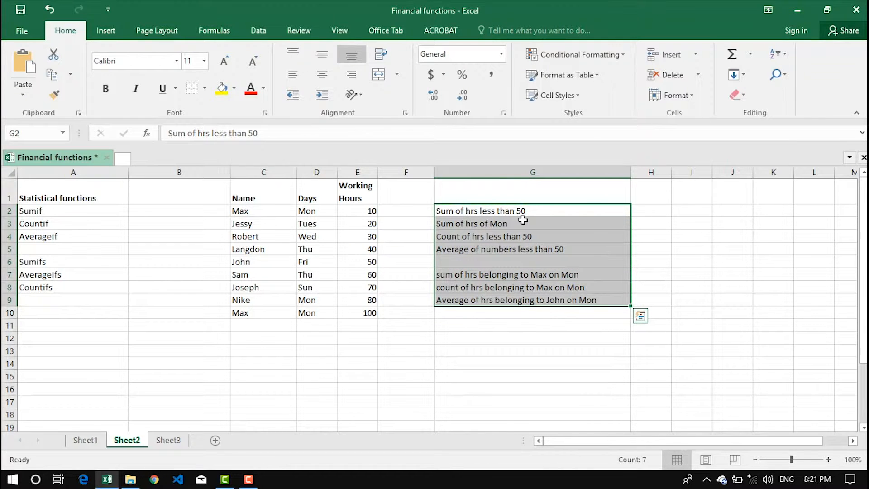
pyautogui.click(653, 207)
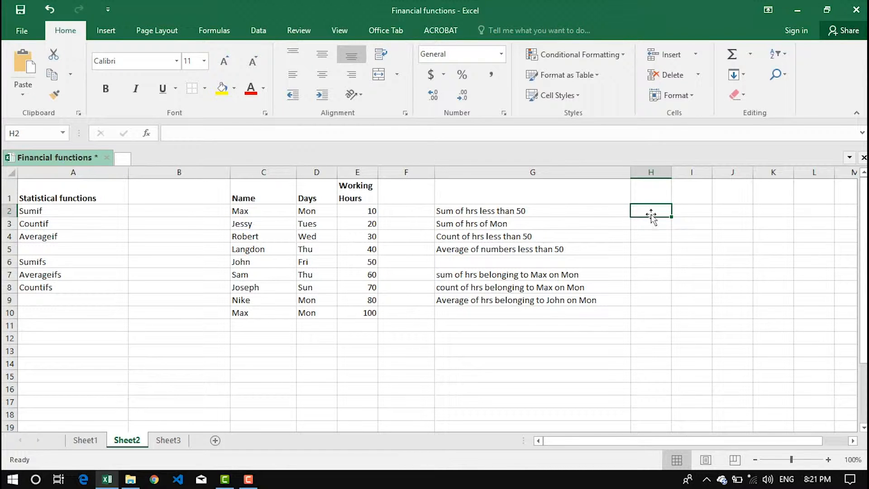
pyautogui.moveTo(357, 211); pyautogui.dragTo(367, 311)
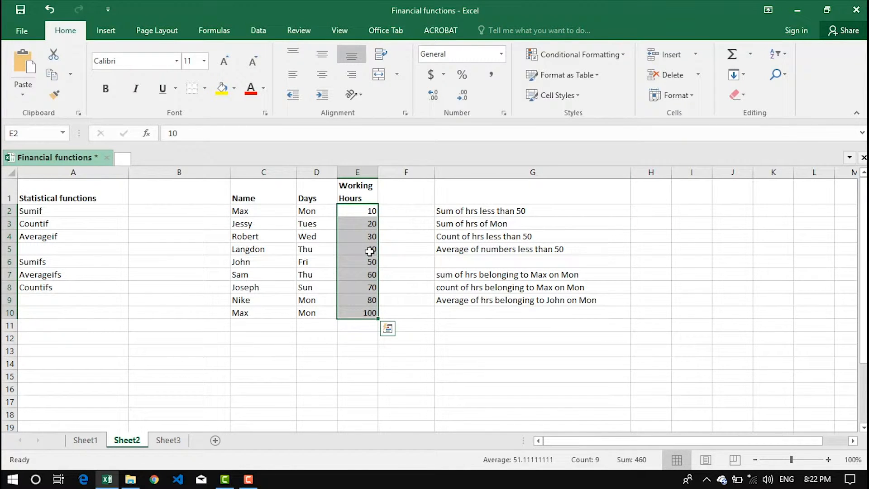
# Step: Calculate the sum of hours less than 50 in H2 with =SUMIF(E2:E10,"<50")
pyautogui.click(655, 212)
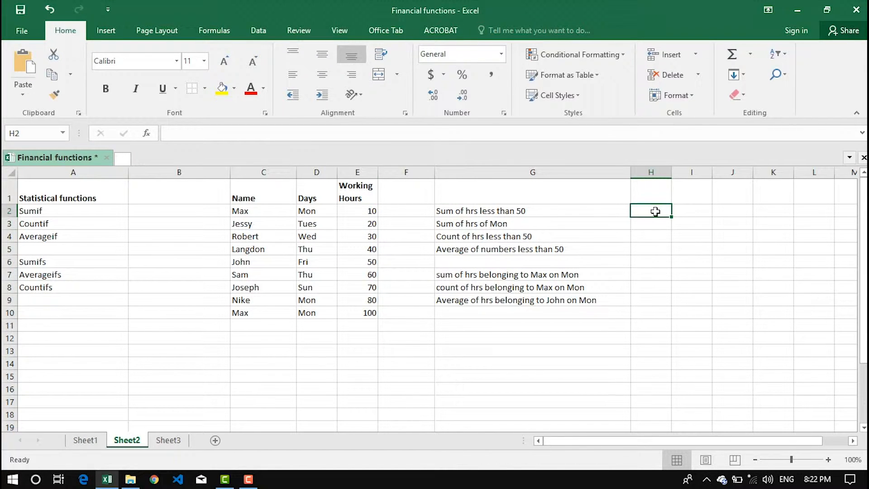
pyautogui.write('=sumif')
pyautogui.press('Tab')
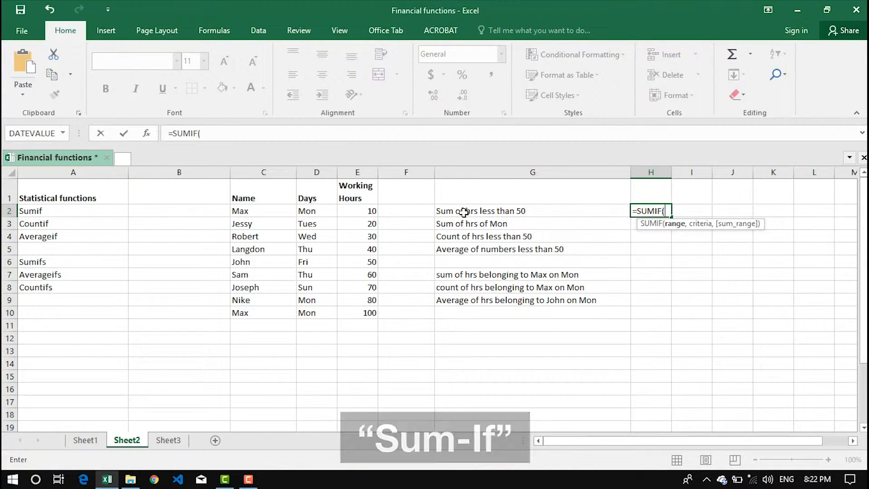
pyautogui.moveTo(360, 212); pyautogui.dragTo(365, 309)
pyautogui.write(',"<50')
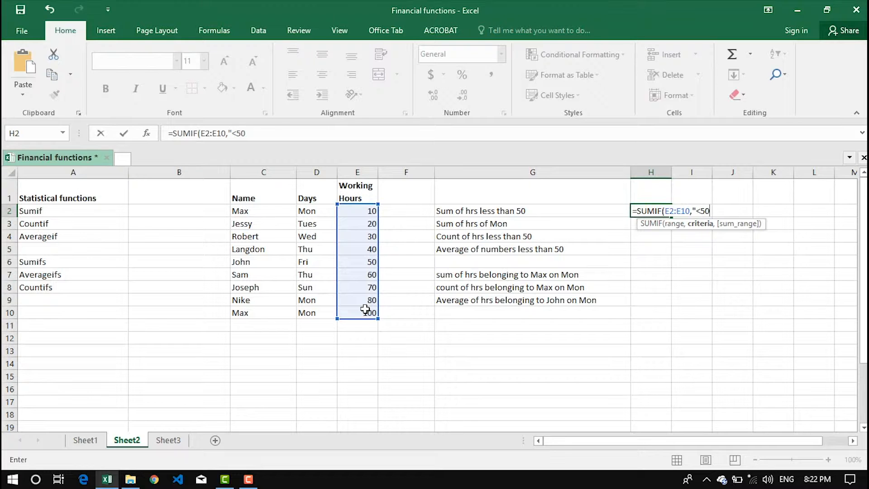
pyautogui.write('")')
pyautogui.press('Return')
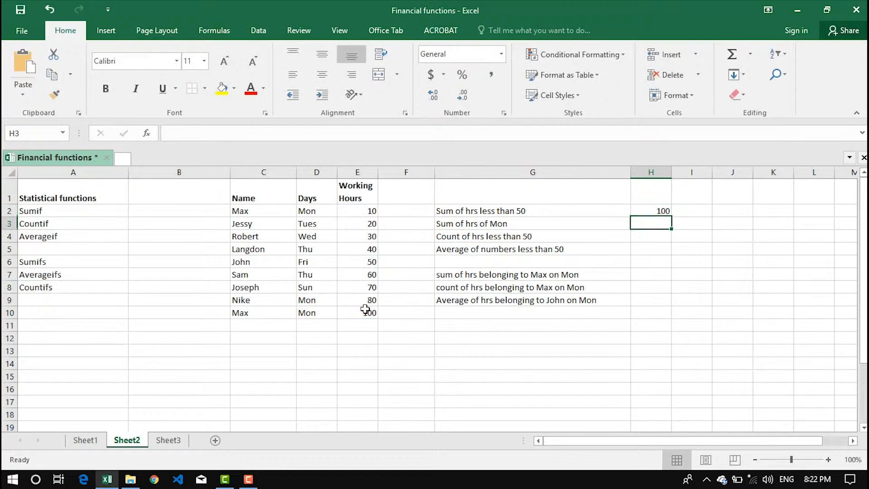
# Step: Check the SUMIF result in H2 against the sum of the hours in E2:E5
pyautogui.click(641, 211)
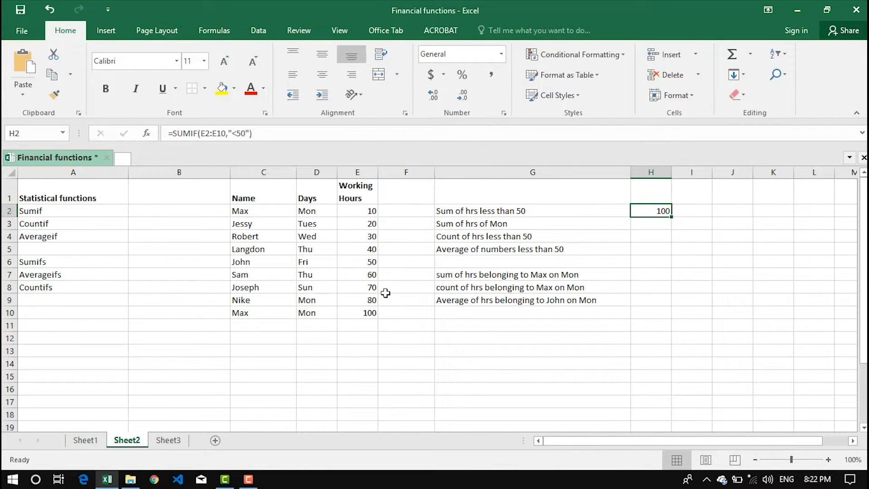
pyautogui.moveTo(357, 211); pyautogui.dragTo(357, 247)
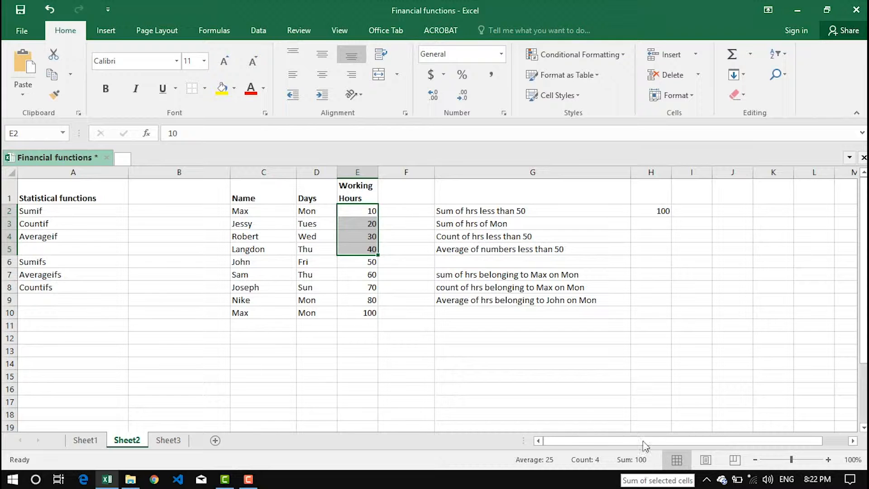
pyautogui.click(656, 223)
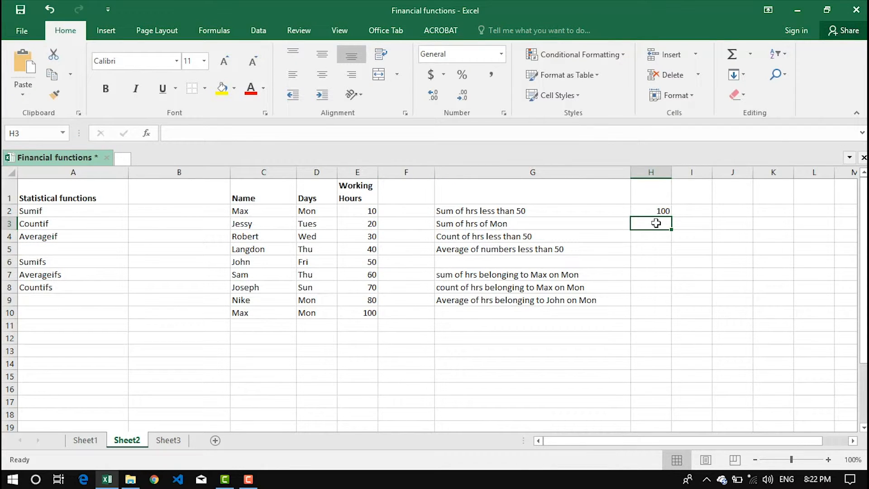
pyautogui.click(647, 211)
# Step: Calculate the sum of Monday's hours in H3 with =SUMIF(D2:D10,"Mon",E2:E10)
pyautogui.click(649, 227)
pyautogui.moveTo(361, 208); pyautogui.dragTo(364, 313)
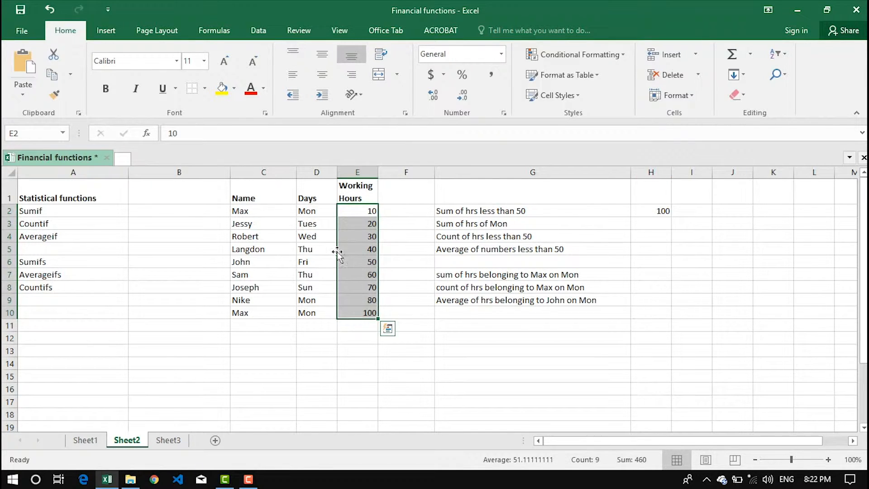
pyautogui.click(635, 226)
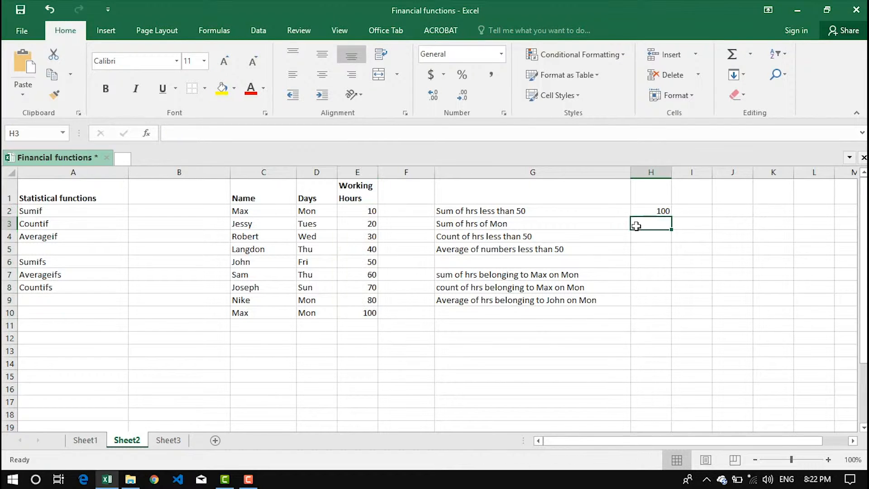
pyautogui.write('=sumif')
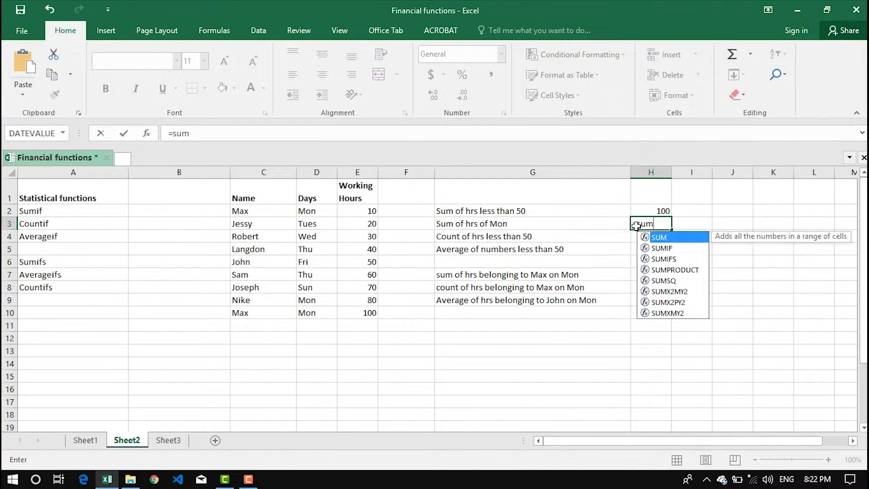
pyautogui.press('Tab')
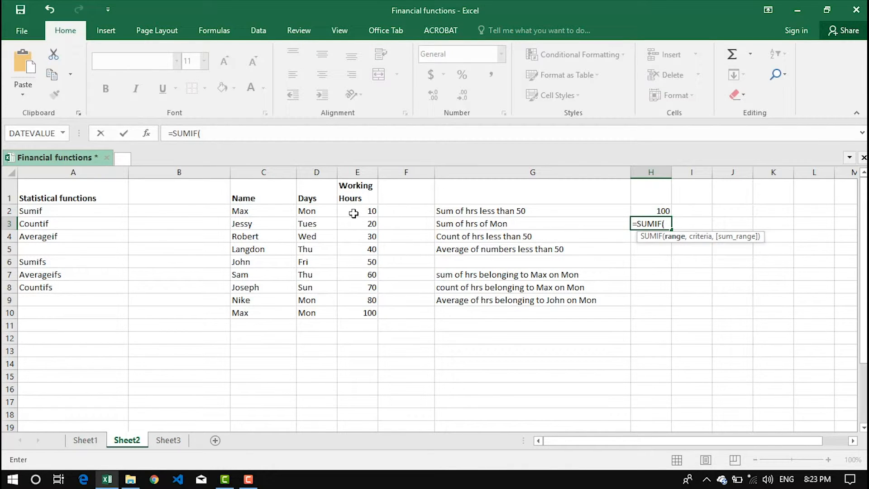
pyautogui.click(315, 214)
pyautogui.moveTo(315, 216); pyautogui.dragTo(316, 315)
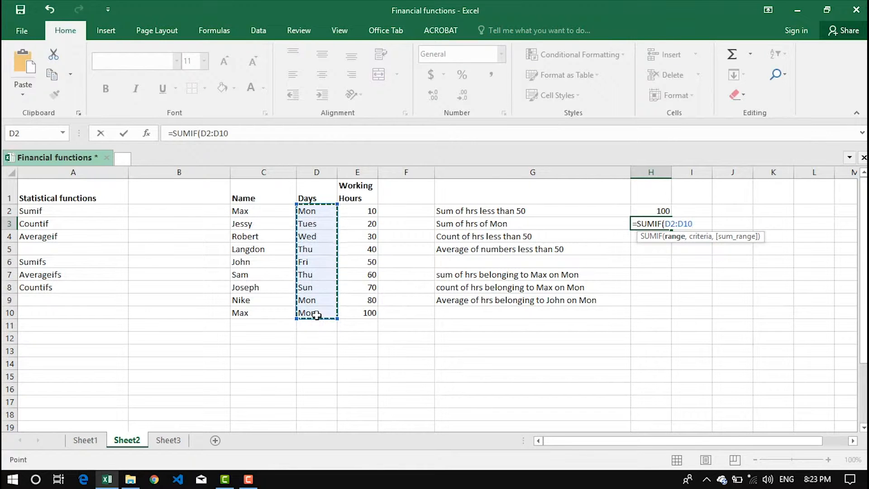
pyautogui.write(',')
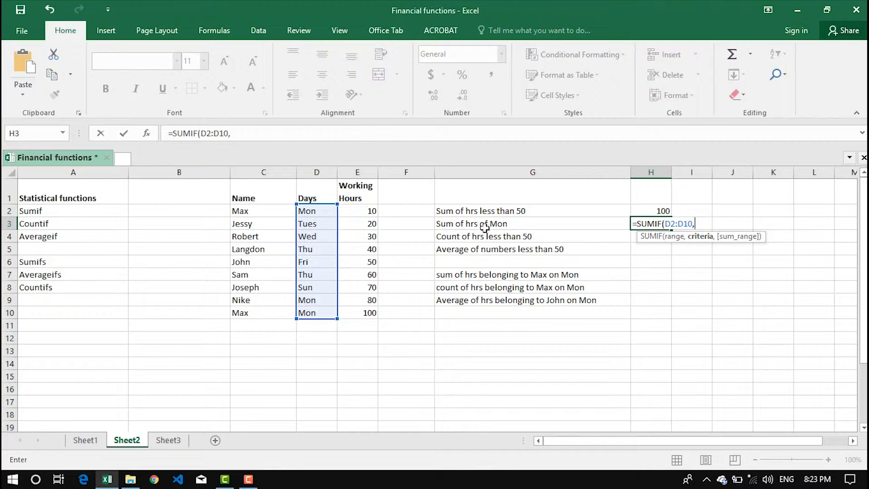
pyautogui.write('"Mon",')
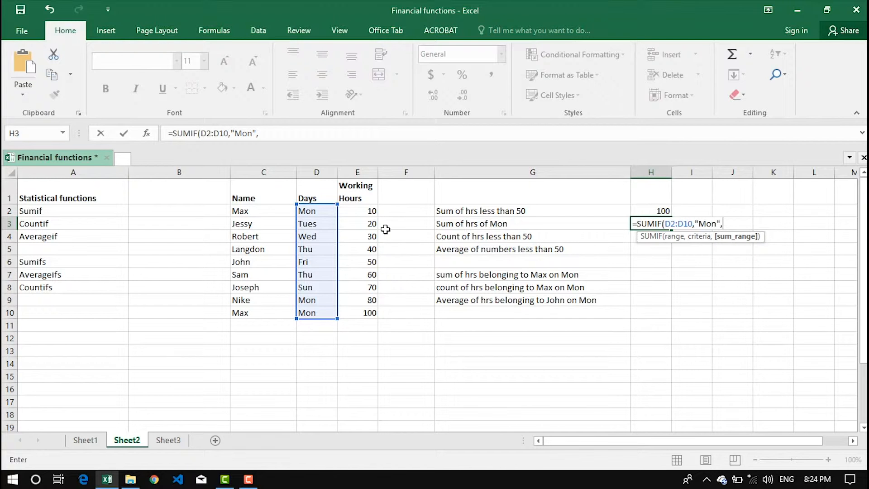
pyautogui.moveTo(360, 211); pyautogui.dragTo(366, 313)
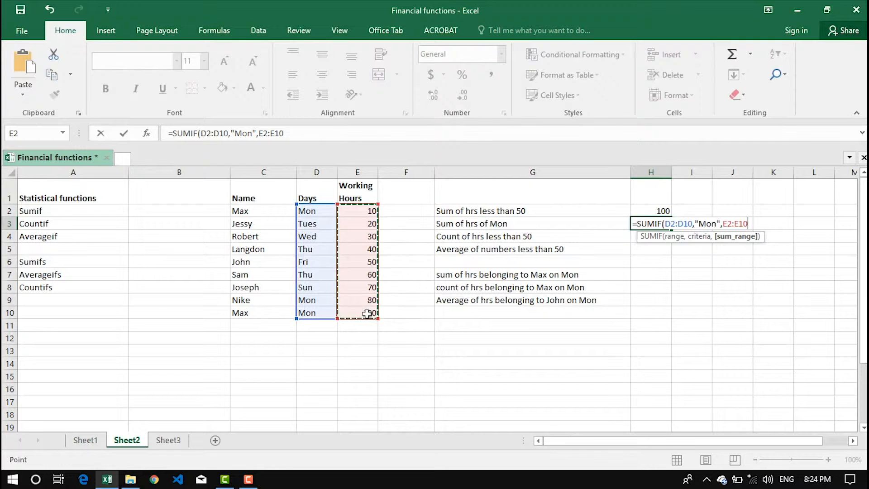
pyautogui.write(')')
pyautogui.press('Return')
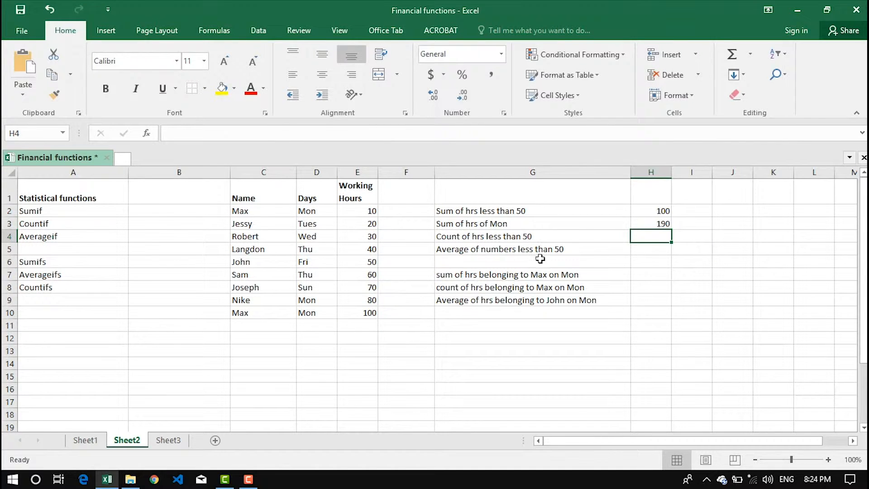
# Step: Check the Monday total in H3 against the sum of the hours in E2, E9 and E10
pyautogui.click(638, 223)
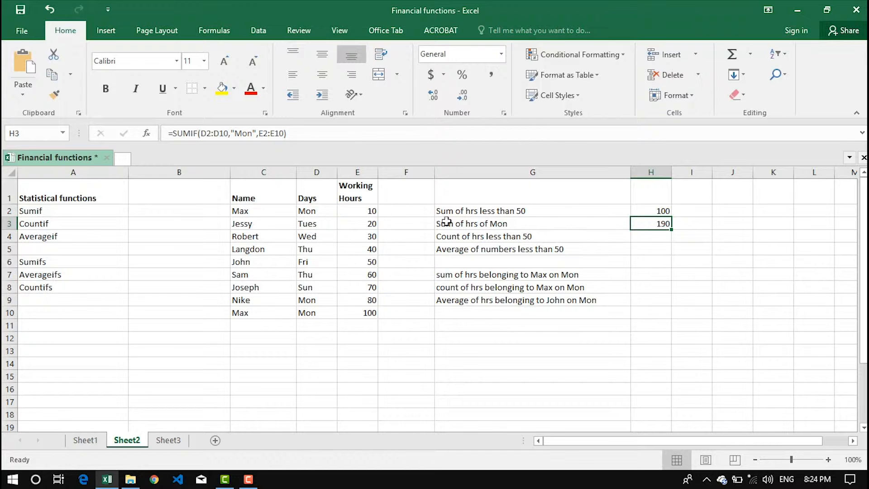
pyautogui.keyDown('ctrl'); pyautogui.click(367, 212); pyautogui.keyUp('ctrl')
pyautogui.click(351, 211)
pyautogui.keyDown('ctrl'); pyautogui.moveTo(353, 299); pyautogui.dragTo(353, 312); pyautogui.keyUp('ctrl')
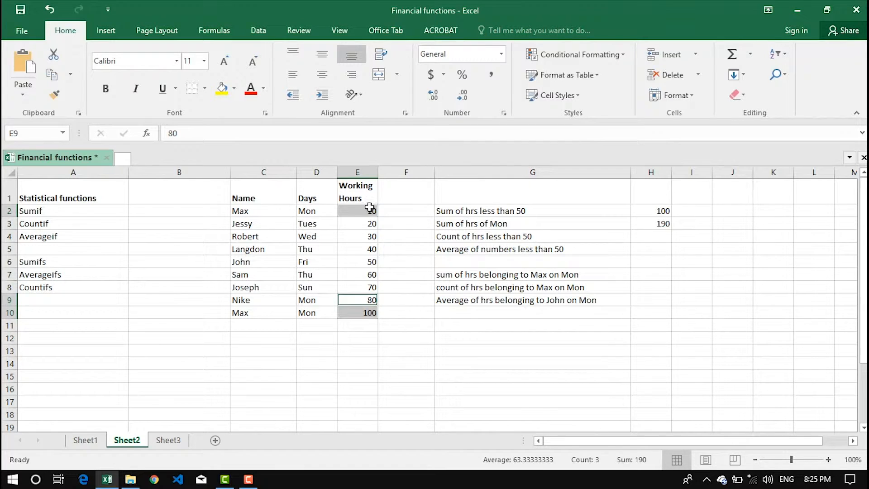
pyautogui.click(654, 228)
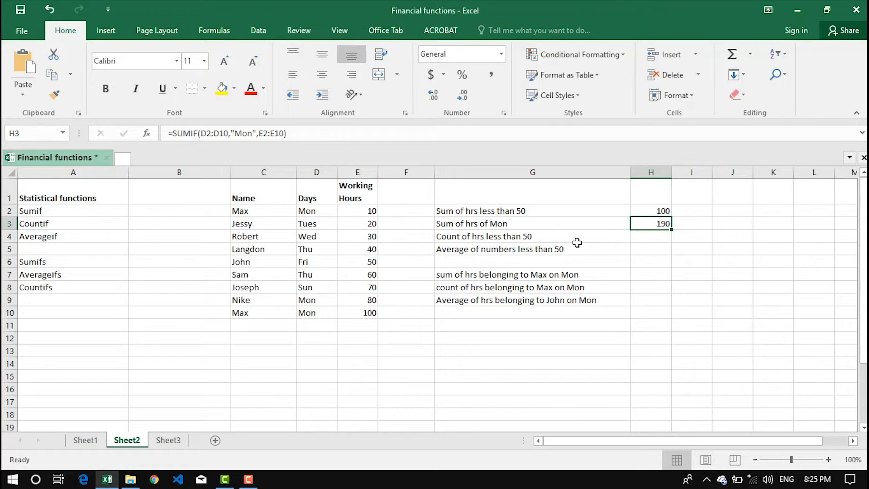
pyautogui.click(648, 238)
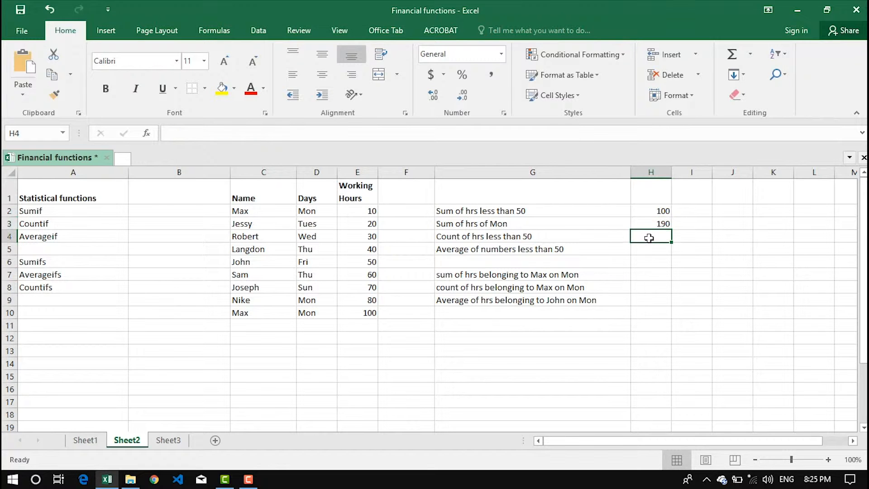
pyautogui.write('=counif')
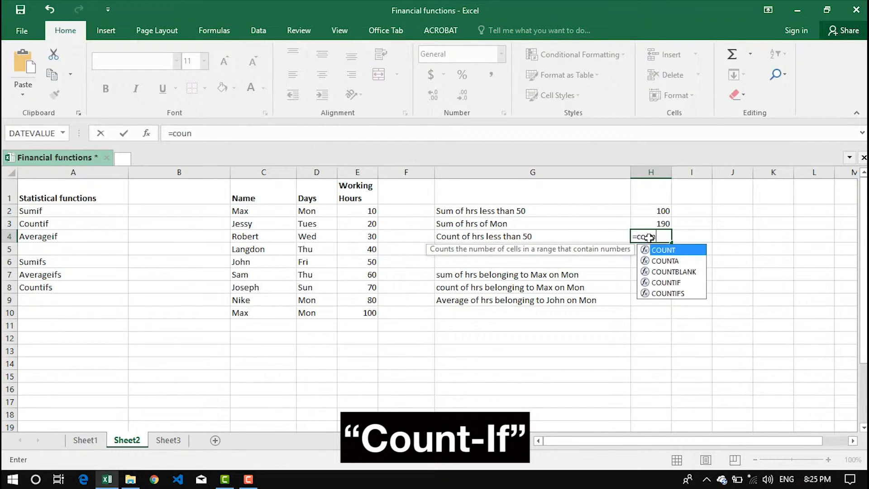
pyautogui.press('Tab')
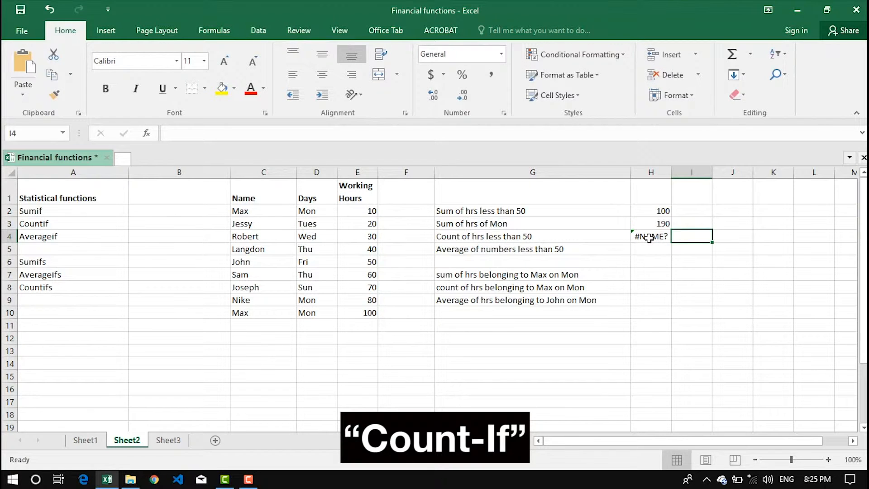
# Step: Count the hours less than 50 in H4 with =COUNTIF(E2:E10,"<50")
pyautogui.click(649, 237)
pyautogui.write('=countif')
pyautogui.press('Tab')
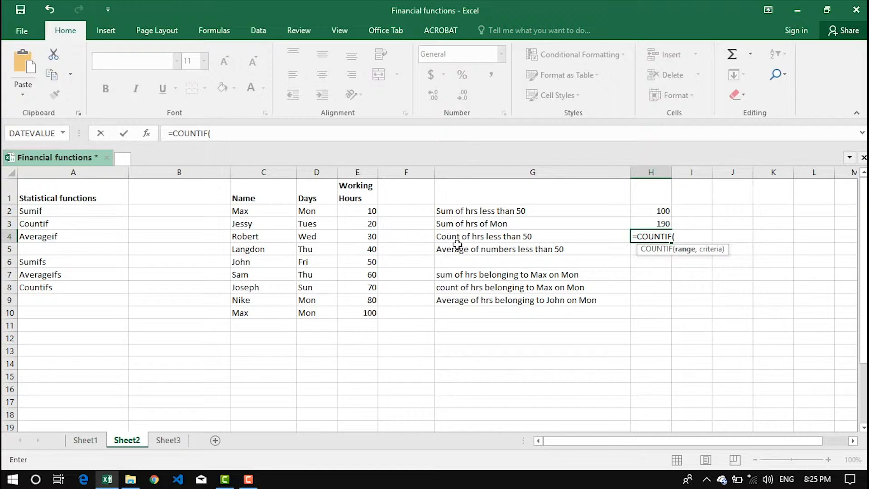
pyautogui.moveTo(359, 213); pyautogui.dragTo(369, 316)
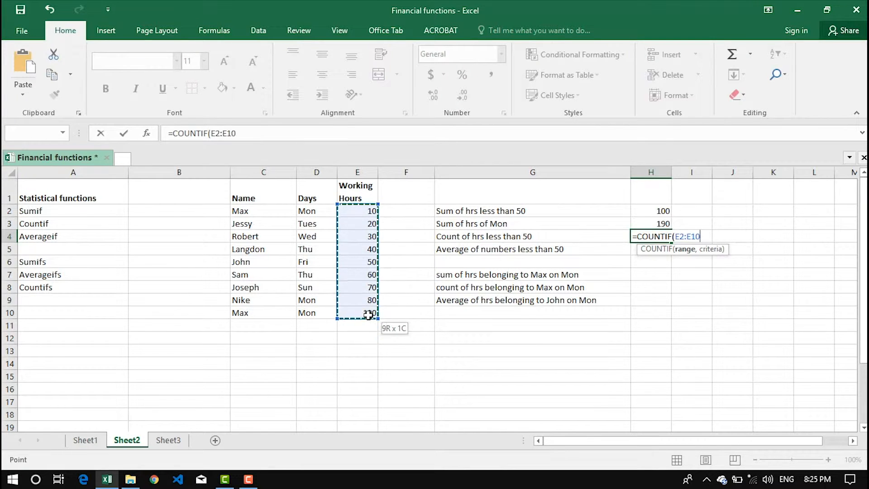
pyautogui.write(',')
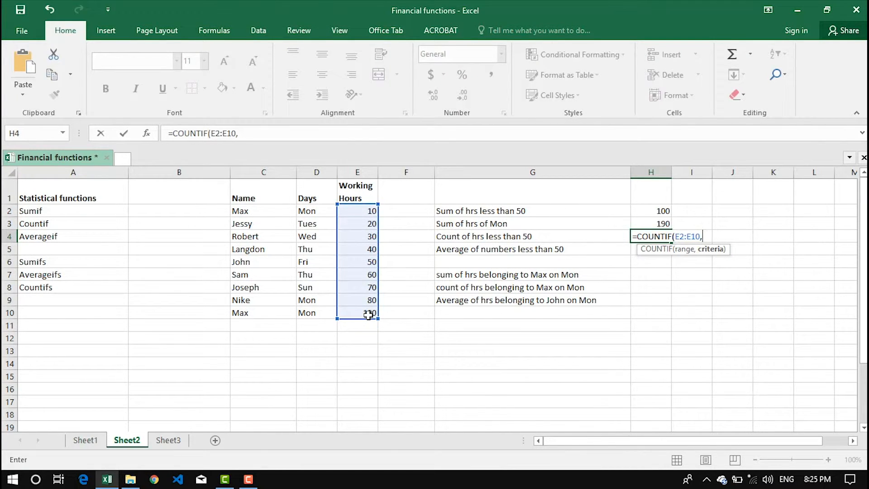
pyautogui.write('"<50")')
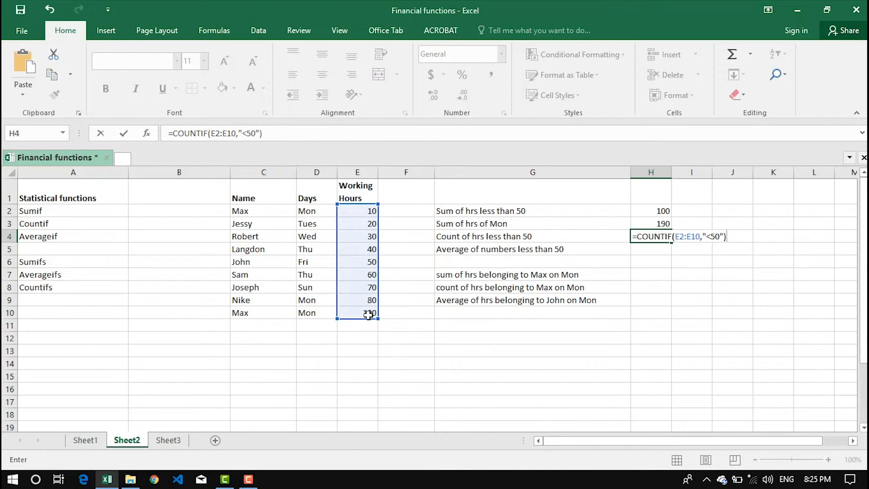
pyautogui.press('Return')
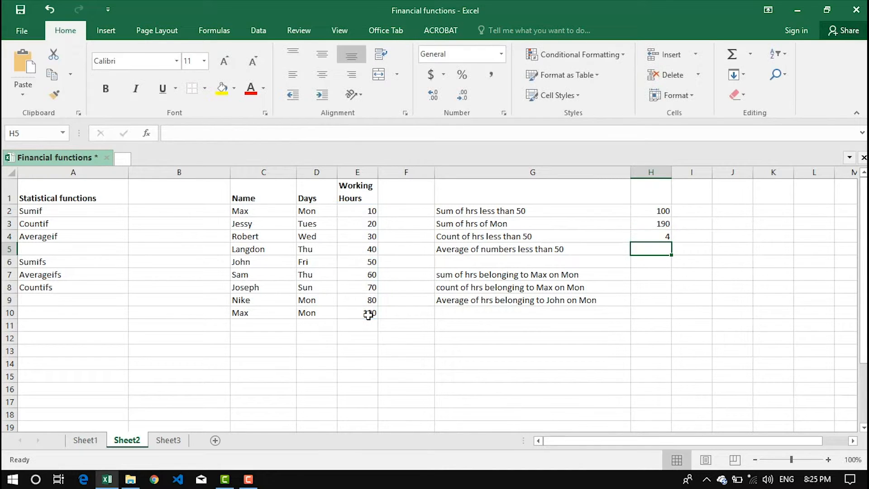
# Step: Check the COUNTIF result in H4 against the number of cells in E2:E5
pyautogui.click(641, 237)
pyautogui.moveTo(355, 211); pyautogui.dragTo(362, 246)
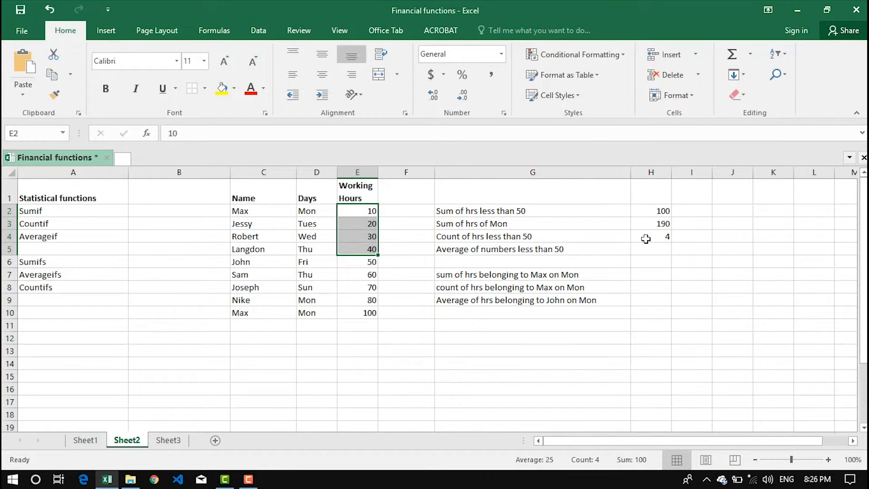
pyautogui.click(645, 238)
# Step: Calculate the average of the hours less than 50 in H5 with =AVERAGEIF(E2:E10,"<50")
pyautogui.click(647, 255)
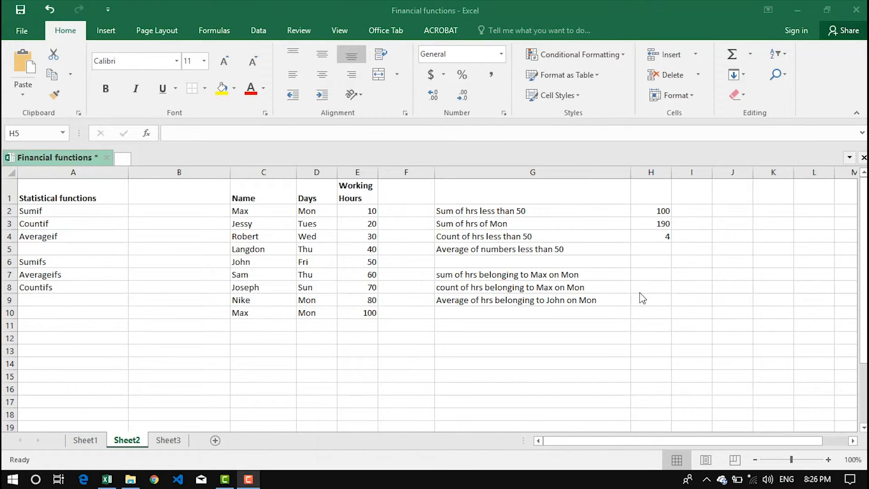
pyautogui.click(652, 248)
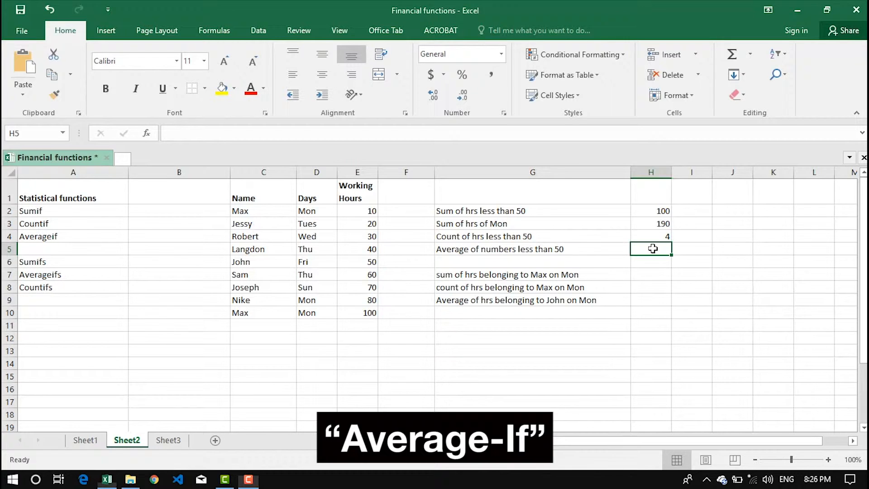
pyautogui.write('=average')
pyautogui.press('Down')
pyautogui.press('Down')
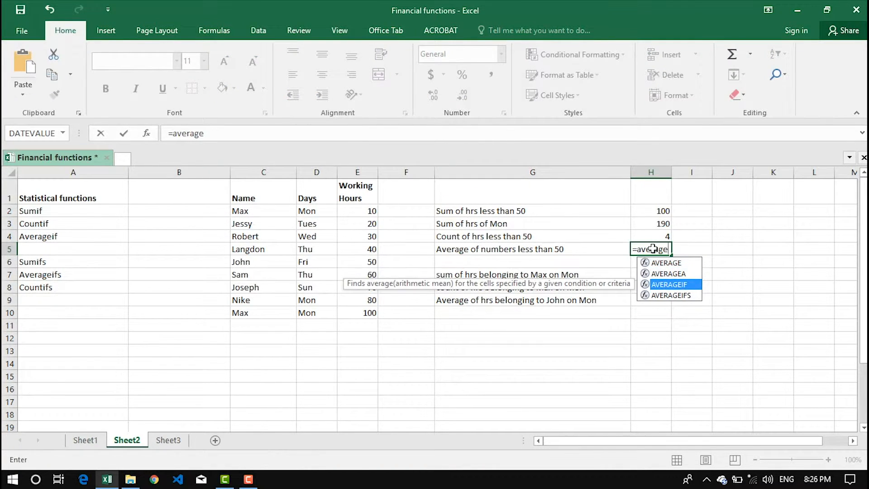
pyautogui.press('Tab')
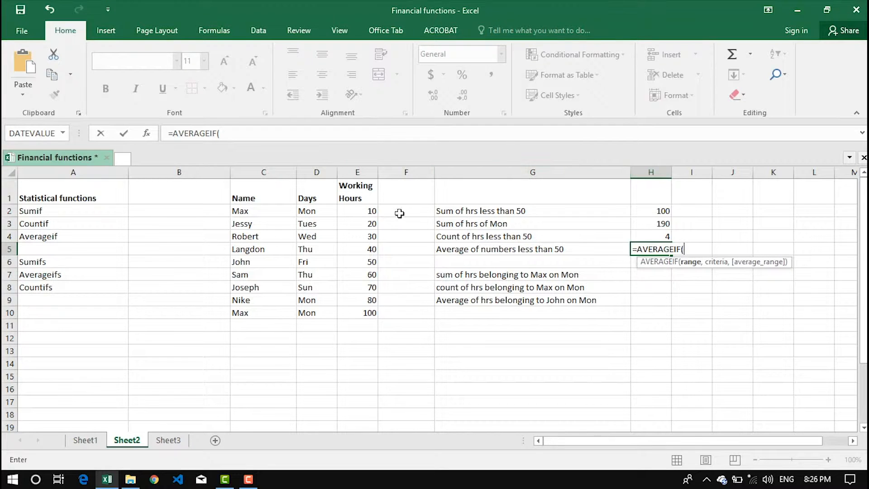
pyautogui.moveTo(354, 214); pyautogui.dragTo(355, 312)
pyautogui.write(',"<')
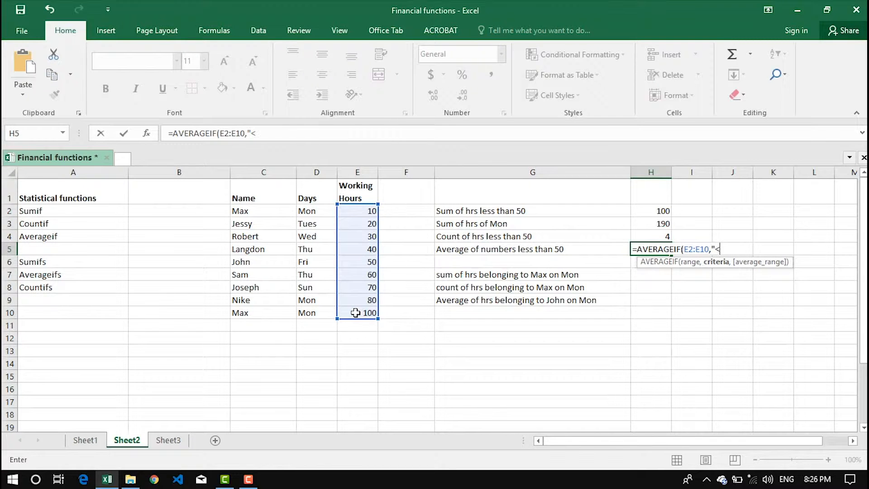
pyautogui.write('50")')
pyautogui.press('Return')
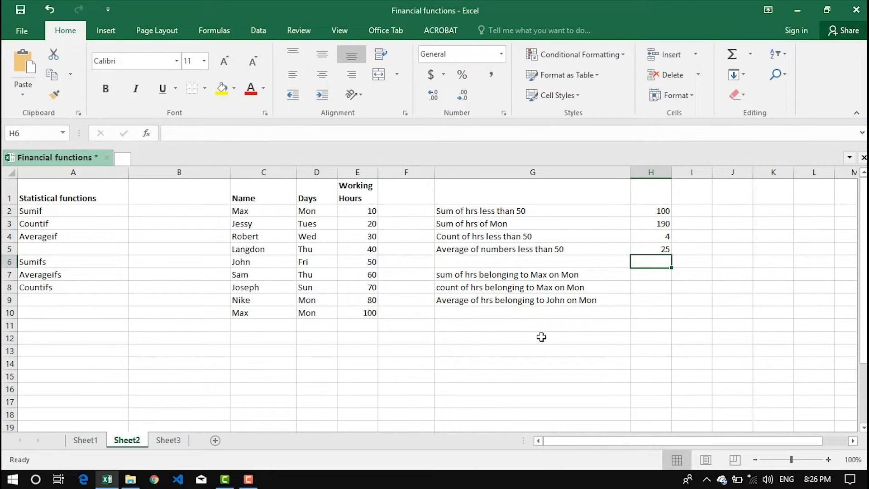
pyautogui.click(659, 249)
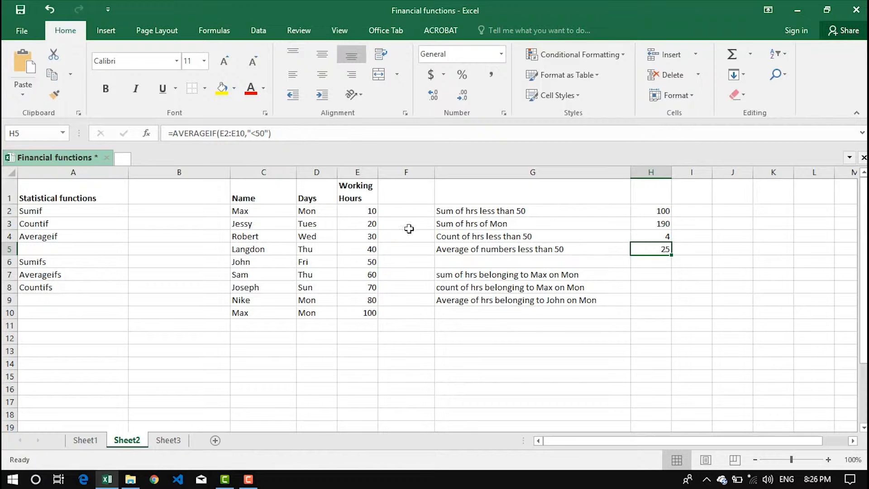
# Step: Review the multi-criteria labels in G7:G9 and change the name in G9 to the one used in G7 and G8
pyautogui.click(648, 274)
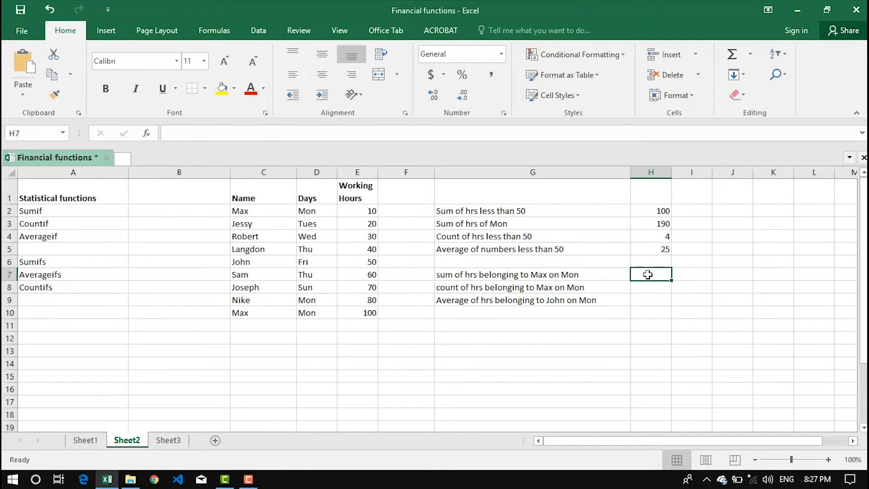
pyautogui.moveTo(615, 274); pyautogui.dragTo(599, 303)
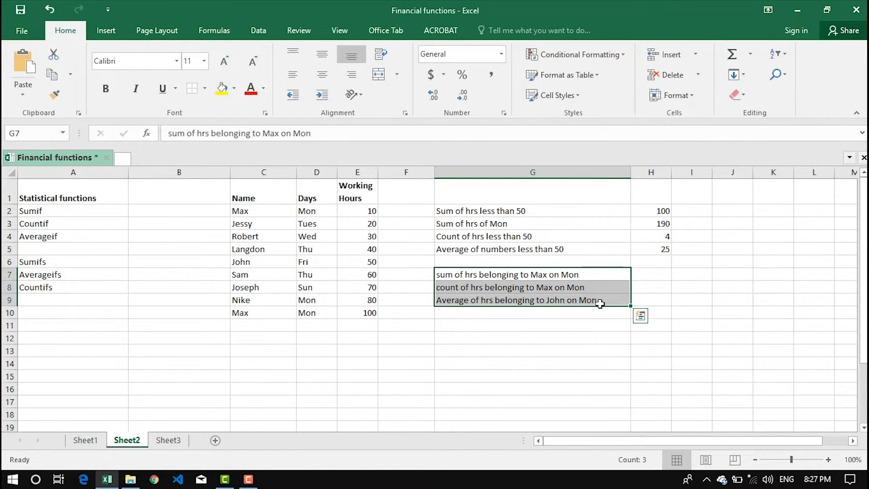
pyautogui.click(574, 276)
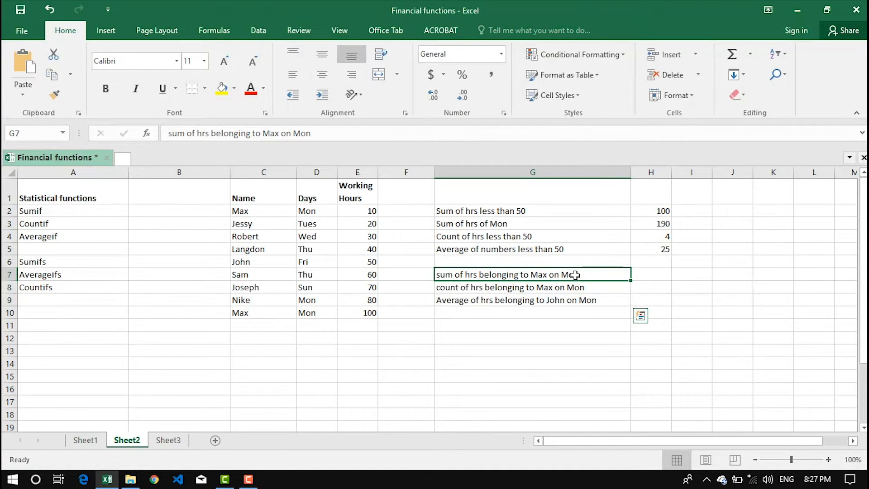
pyautogui.click(571, 289)
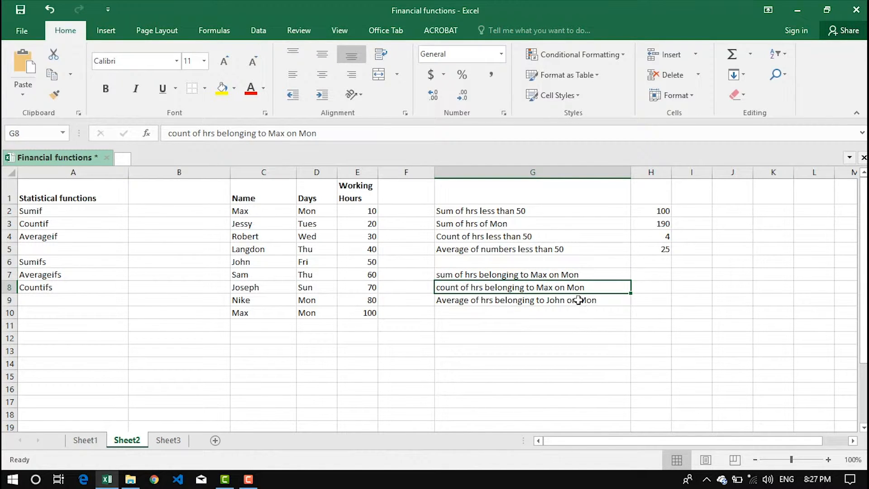
pyautogui.click(579, 302)
pyautogui.click(655, 271)
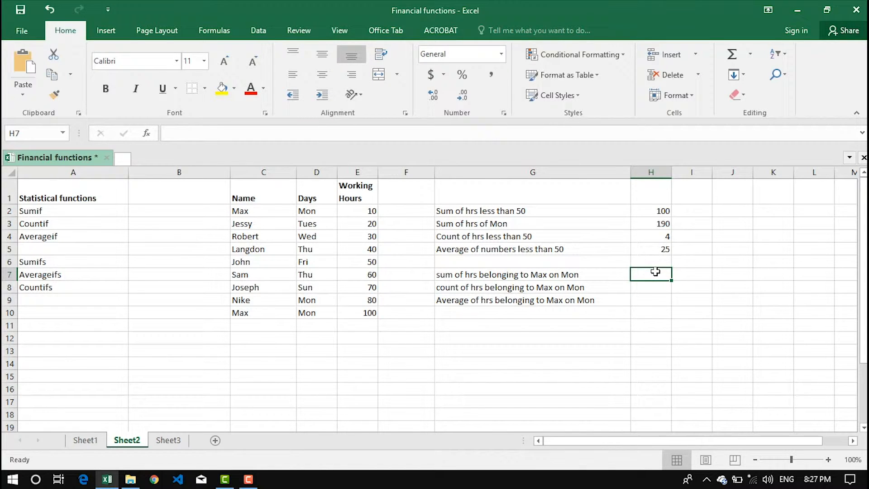
# Step: Calculate the sum described in G7 in H7 with SUMIFS over E2:E10, matching the name from C2 in C2:C10 and "Mon" in D2:D10
pyautogui.click(607, 271)
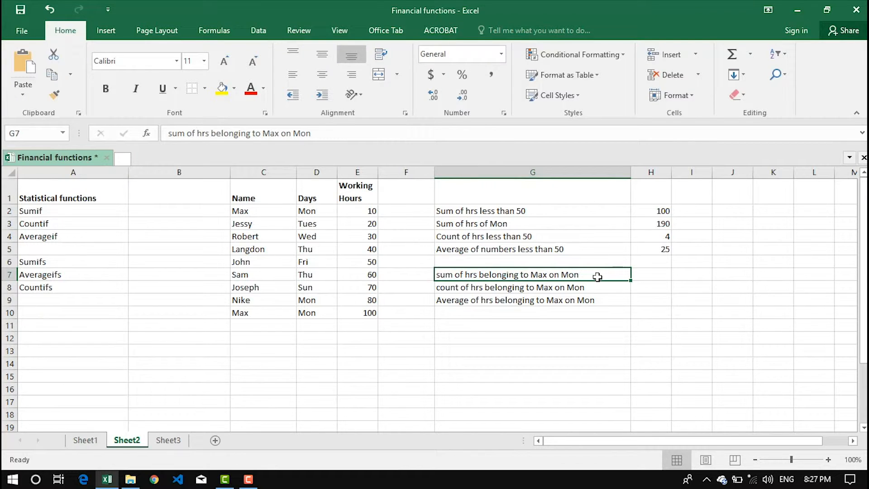
pyautogui.click(648, 273)
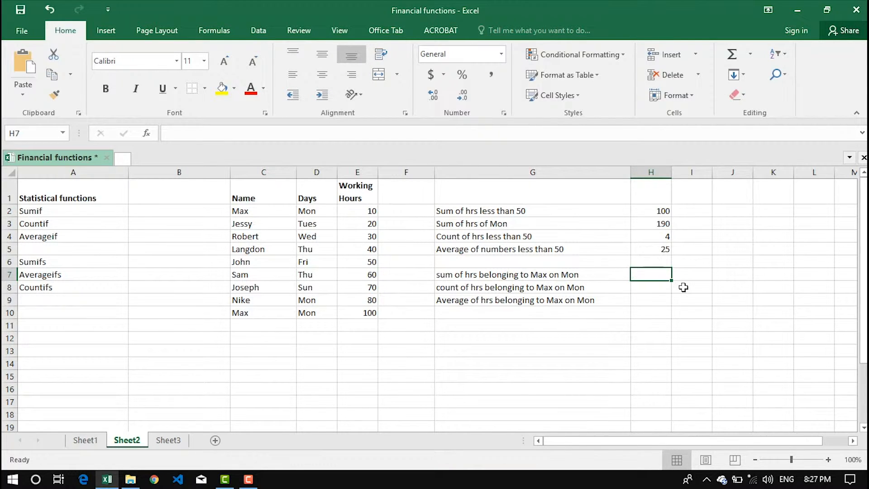
pyautogui.write('=sumifs')
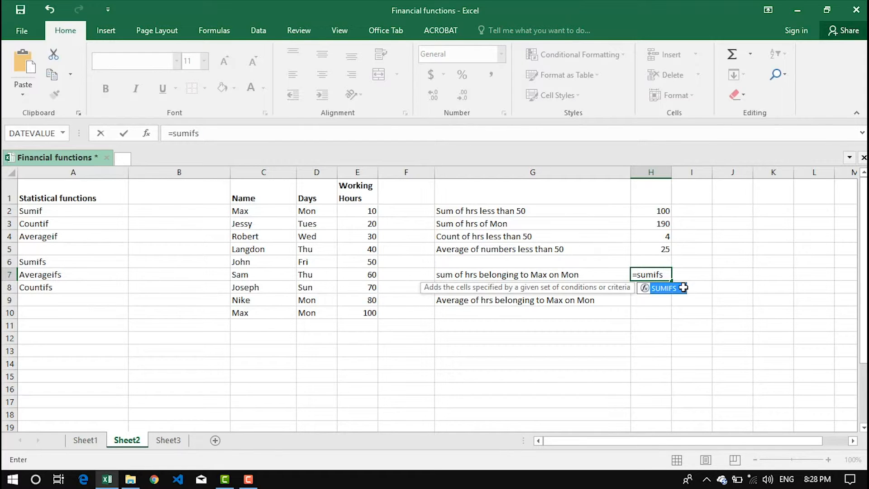
pyautogui.doubleClick(683, 287)
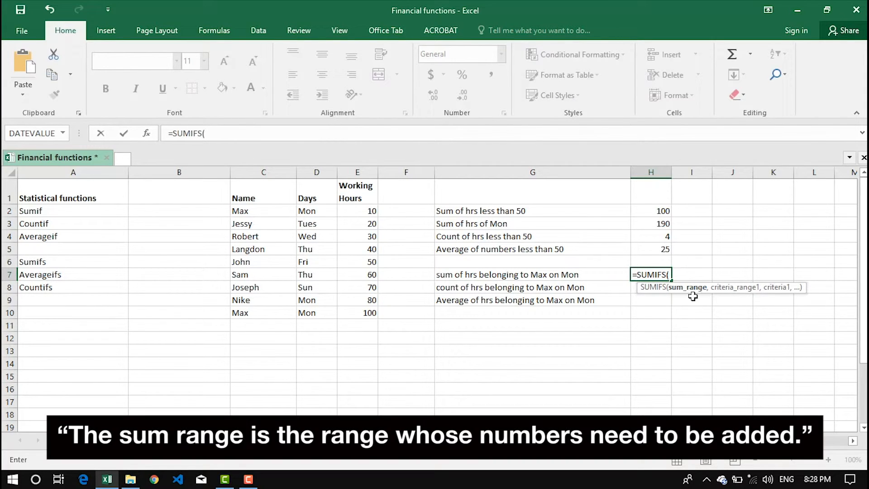
pyautogui.moveTo(358, 211); pyautogui.dragTo(358, 309)
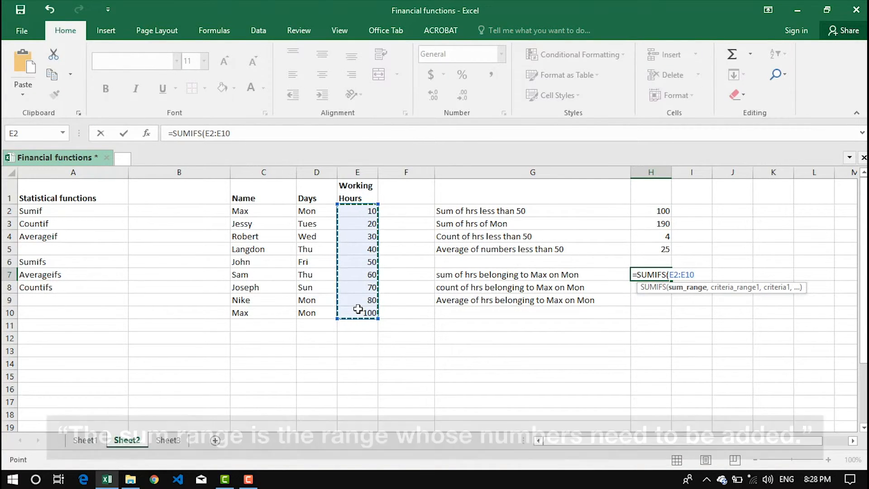
pyautogui.write(',')
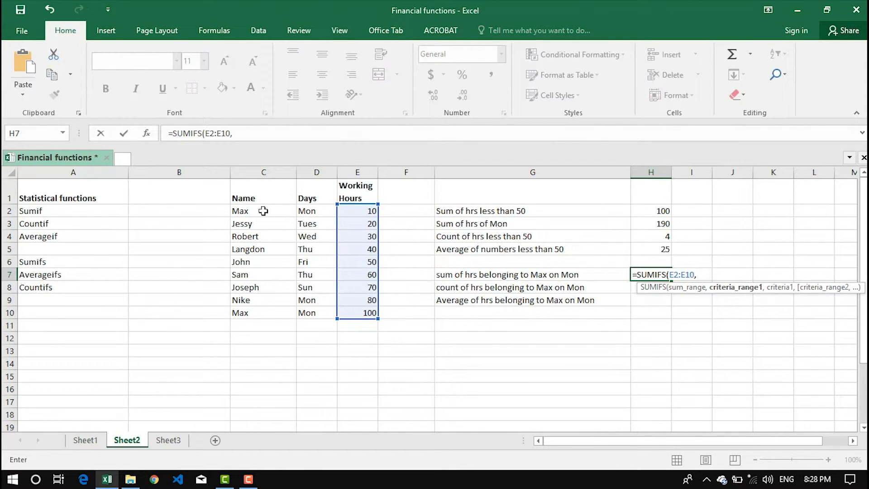
pyautogui.moveTo(263, 211); pyautogui.dragTo(272, 311)
pyautogui.write(',')
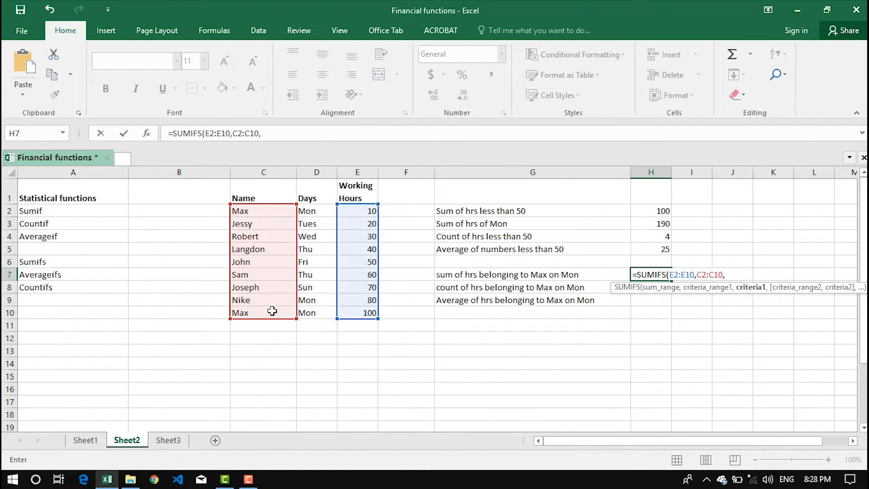
pyautogui.write('"Max",')
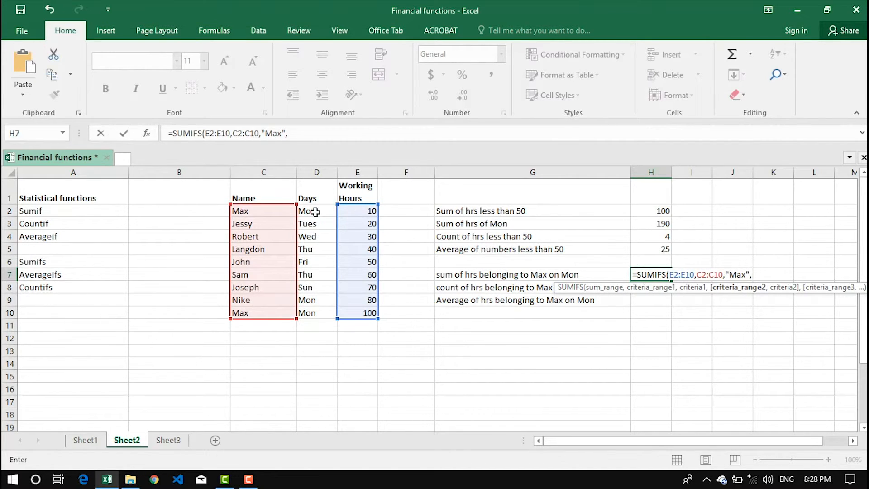
pyautogui.moveTo(313, 211); pyautogui.dragTo(316, 314)
pyautogui.write(',')
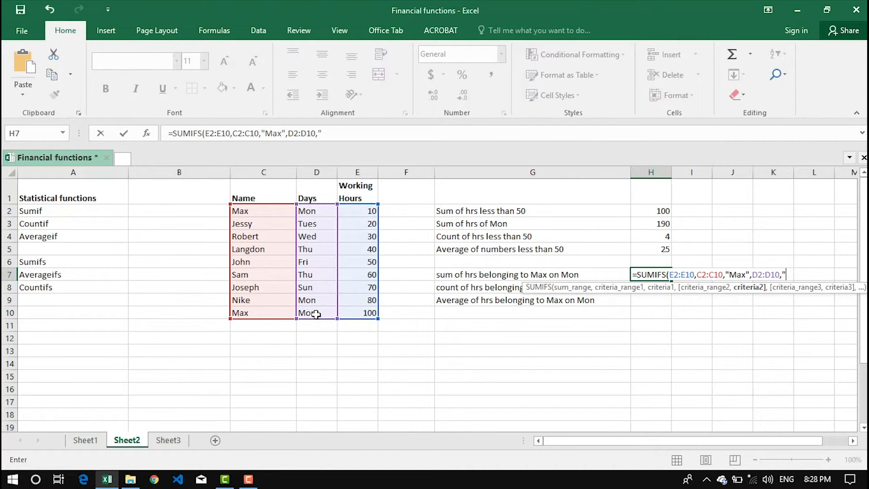
pyautogui.write('"Mon")')
pyautogui.press('Return')
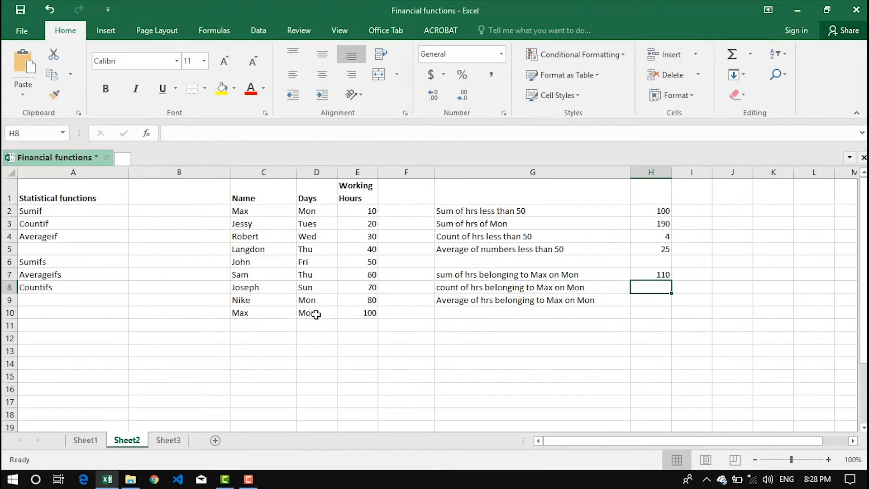
# Step: Check the SUMIFS result in H7 against the sum of the hours in E2 and E10
pyautogui.click(644, 273)
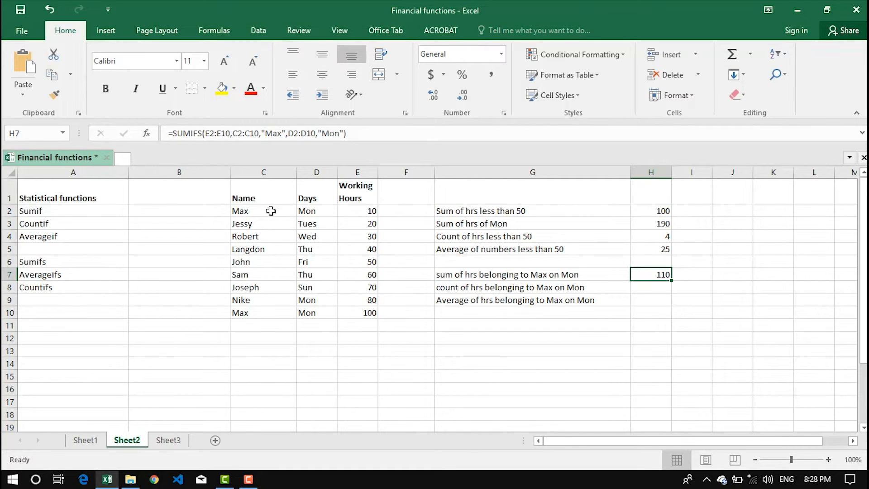
pyautogui.click(361, 209)
pyautogui.keyDown('ctrl'); pyautogui.click(356, 312); pyautogui.keyUp('ctrl')
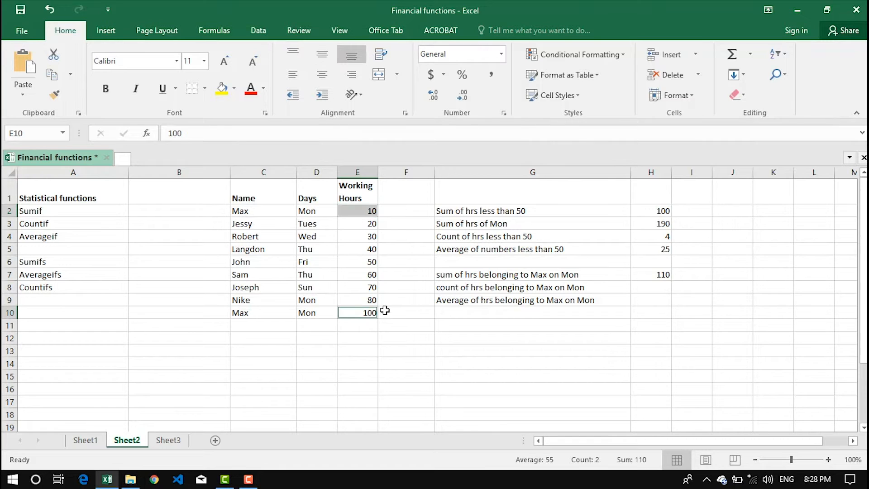
pyautogui.click(663, 274)
# Step: Calculate the count described in G8 in H8 with COUNTIFS, matching the name from C2 in C2:C10 and "Mon" in D2:D10
pyautogui.click(642, 290)
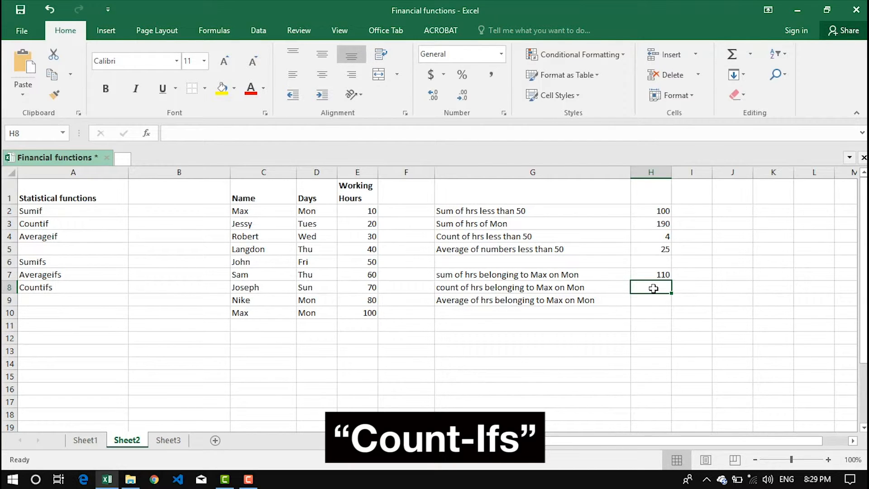
pyautogui.write('=count')
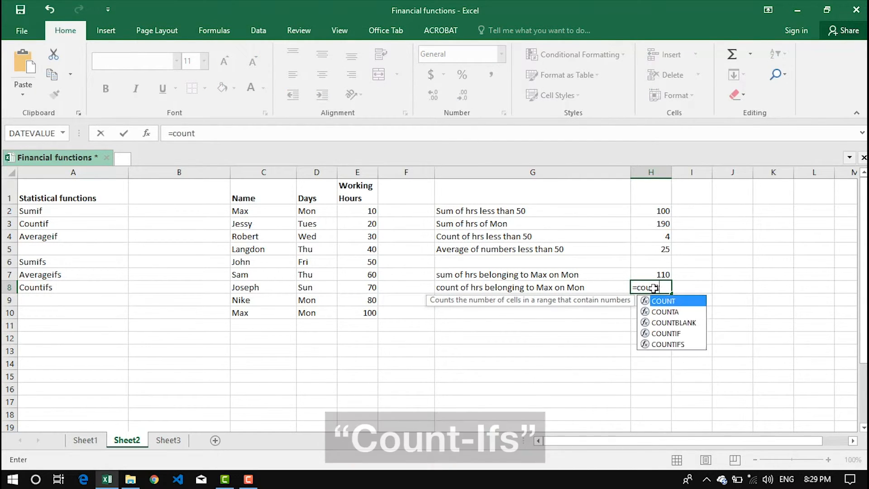
pyautogui.write('ifs')
pyautogui.press('Tab')
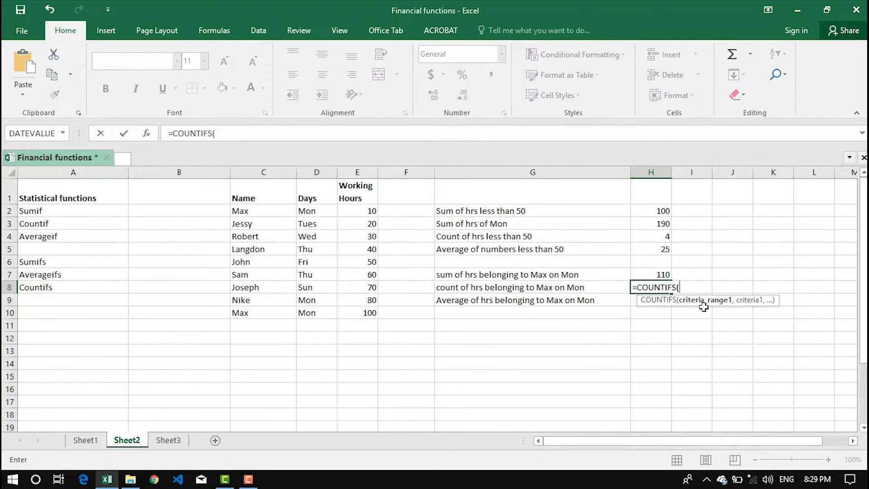
pyautogui.moveTo(264, 208); pyautogui.dragTo(268, 312)
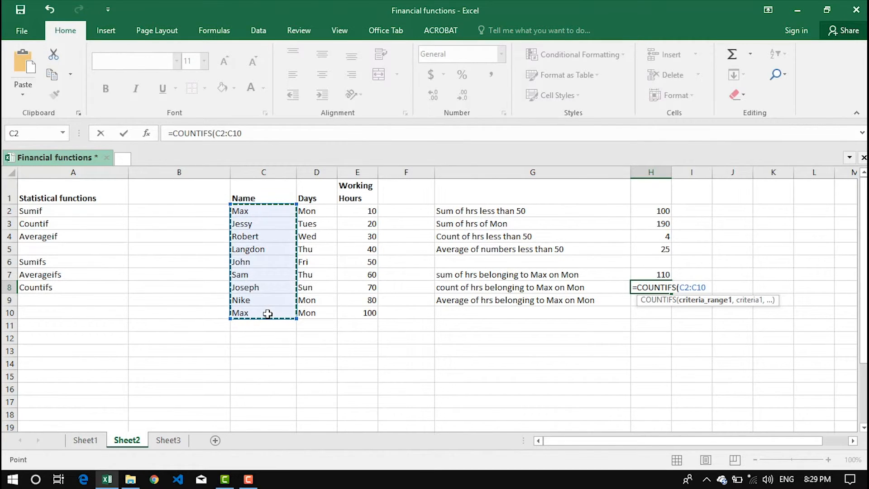
pyautogui.write(',"Max"')
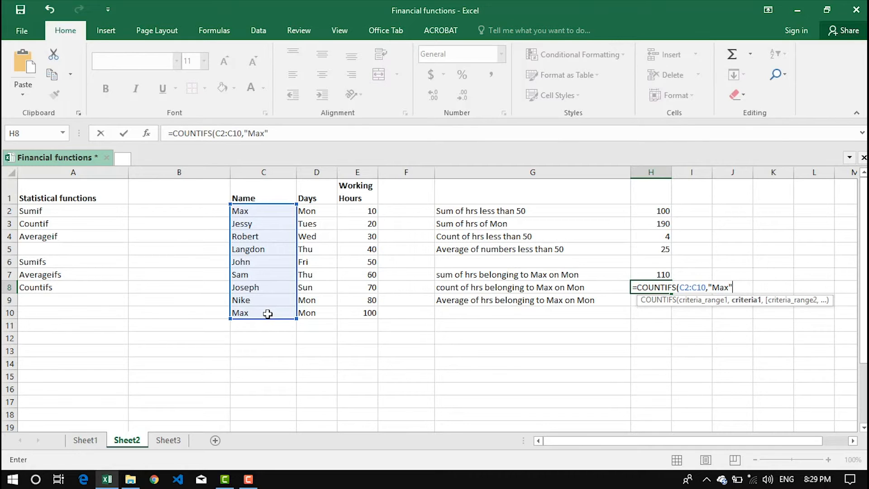
pyautogui.write(',')
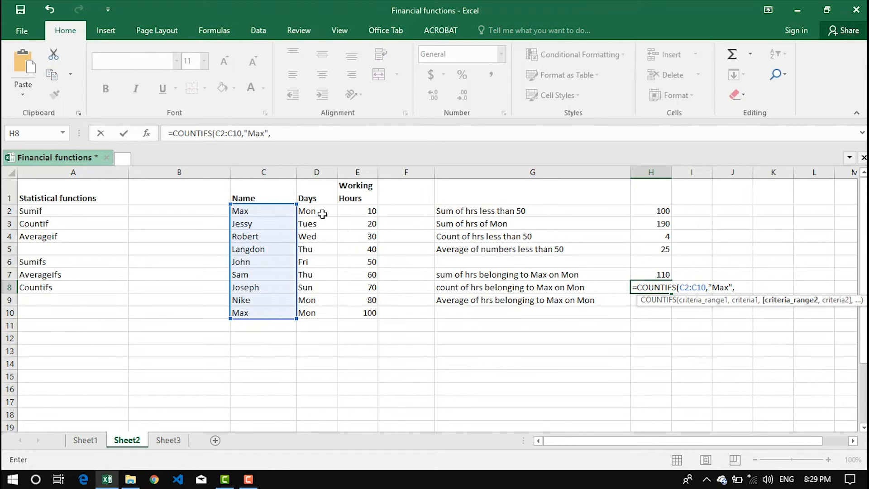
pyautogui.moveTo(317, 209); pyautogui.dragTo(314, 311)
pyautogui.write(',"Mon")')
pyautogui.press('Return')
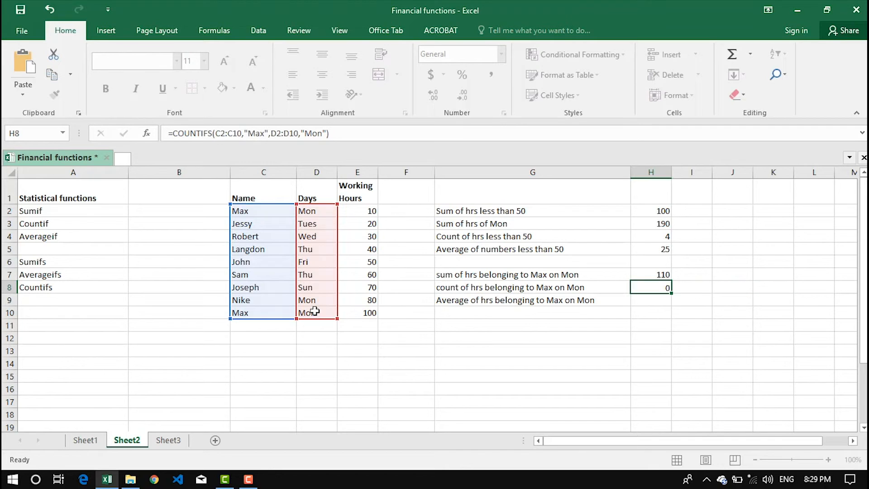
# Step: Check the COUNTIFS result in H8 against the matching name and day entries in C2:D2 and C10:D10
pyautogui.click(639, 287)
pyautogui.click(288, 211)
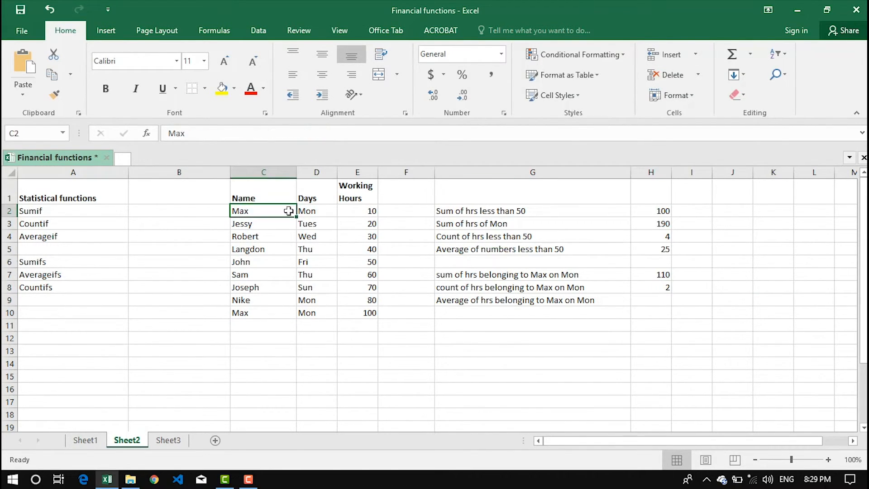
pyautogui.moveTo(288, 210); pyautogui.dragTo(310, 211)
pyautogui.moveTo(260, 312); pyautogui.dragTo(304, 312)
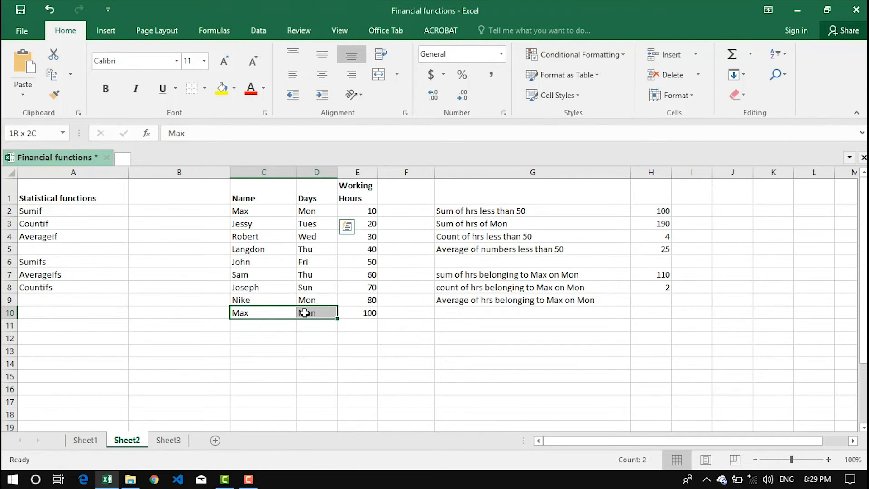
# Step: Calculate the average described in G9 in H9 with AVERAGEIFS over E2:E10, matching the name from C2 in C2:C10 and "Mon" in D2:D10
pyautogui.click(649, 301)
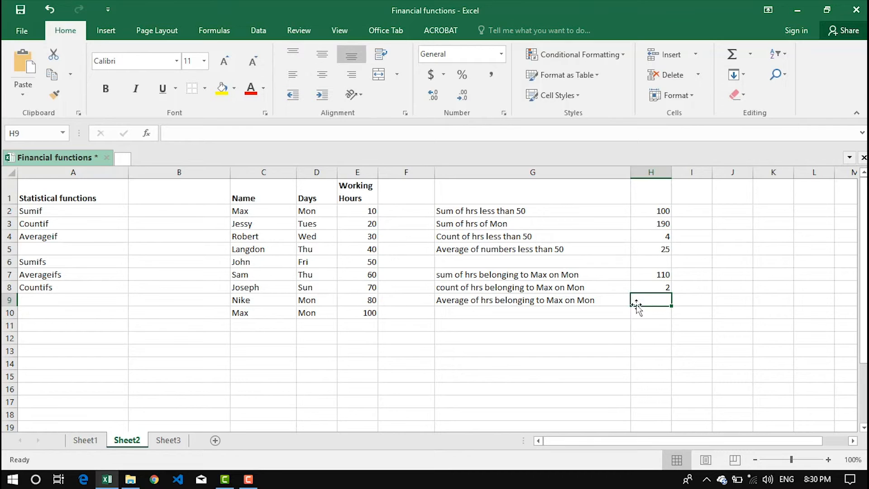
pyautogui.click(575, 300)
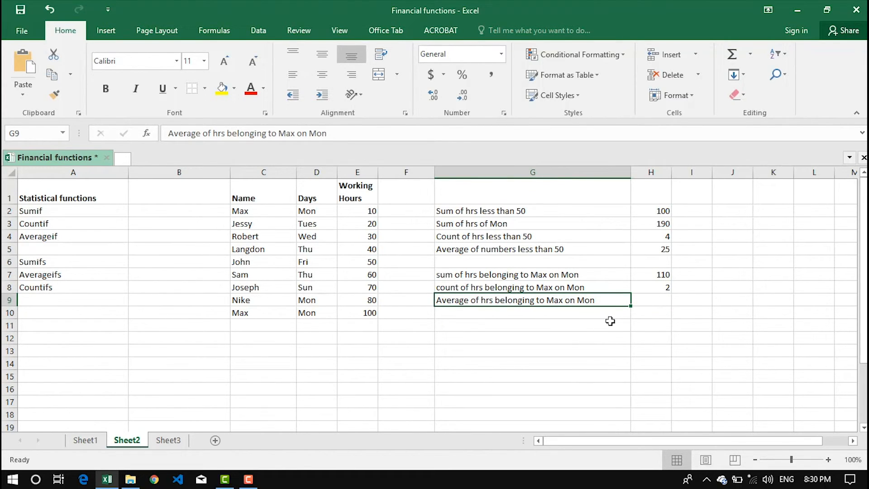
pyautogui.click(655, 300)
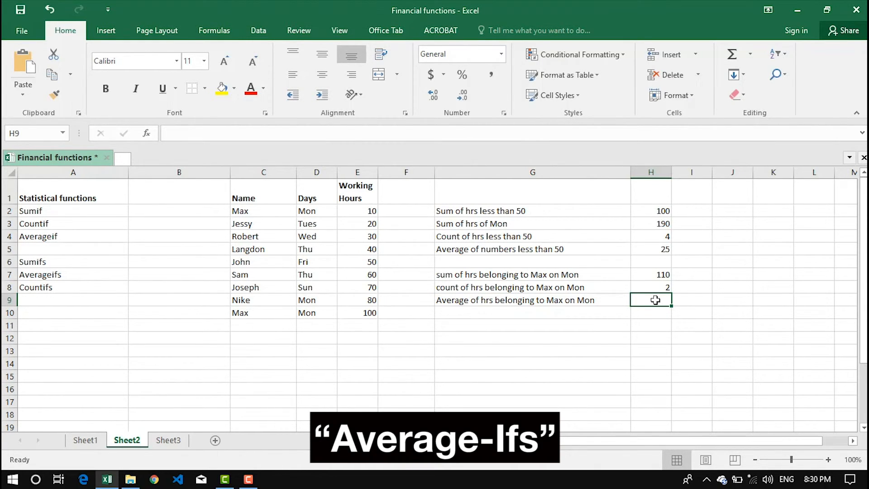
pyautogui.write('=average')
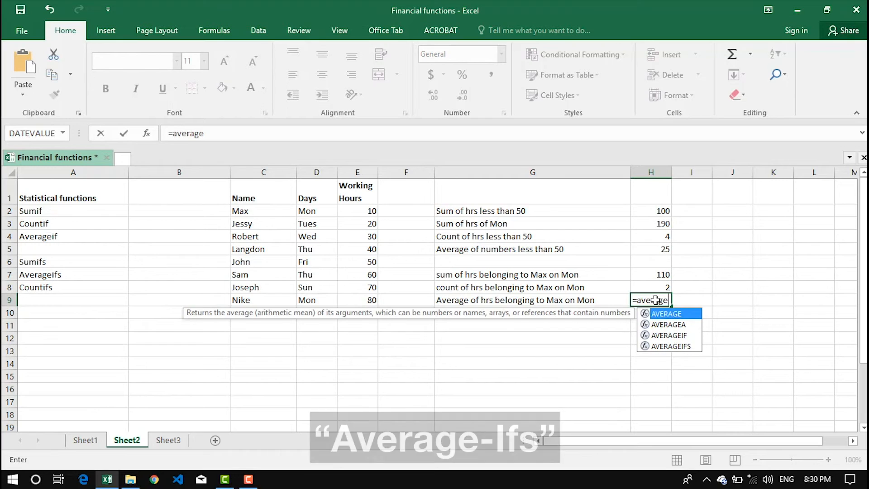
pyautogui.press('Down')
pyautogui.press('Down')
pyautogui.press('Down')
pyautogui.press('Tab')
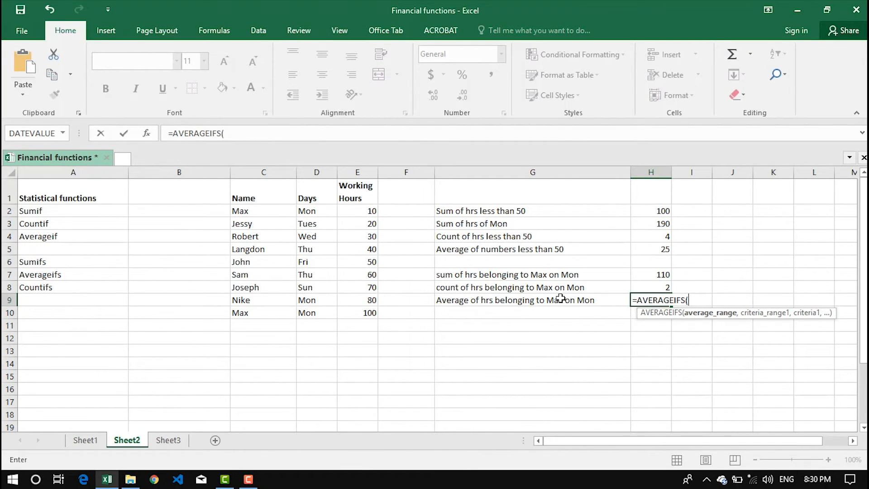
pyautogui.moveTo(365, 211); pyautogui.dragTo(367, 313)
pyautogui.write(',')
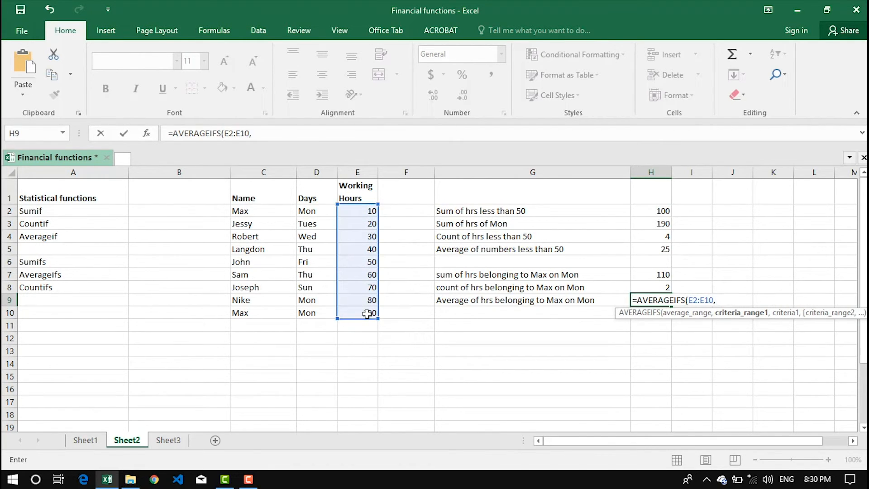
pyautogui.moveTo(251, 211); pyautogui.dragTo(257, 311)
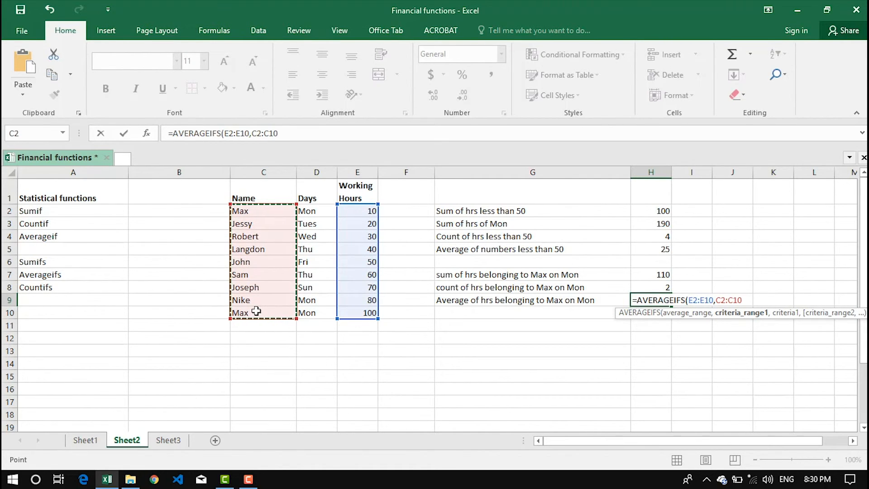
pyautogui.write(',H8')
pyautogui.press('BackSpace')
pyautogui.press('BackSpace')
pyautogui.write('"Max",')
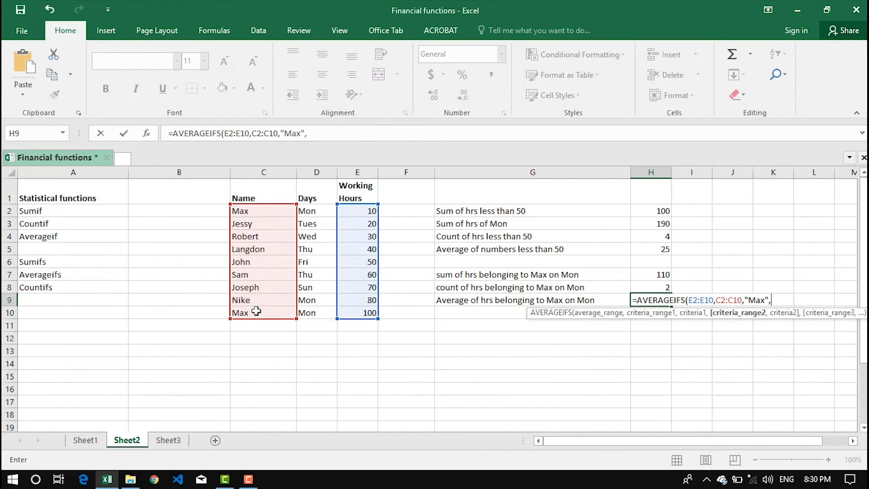
pyautogui.moveTo(312, 211); pyautogui.dragTo(321, 318)
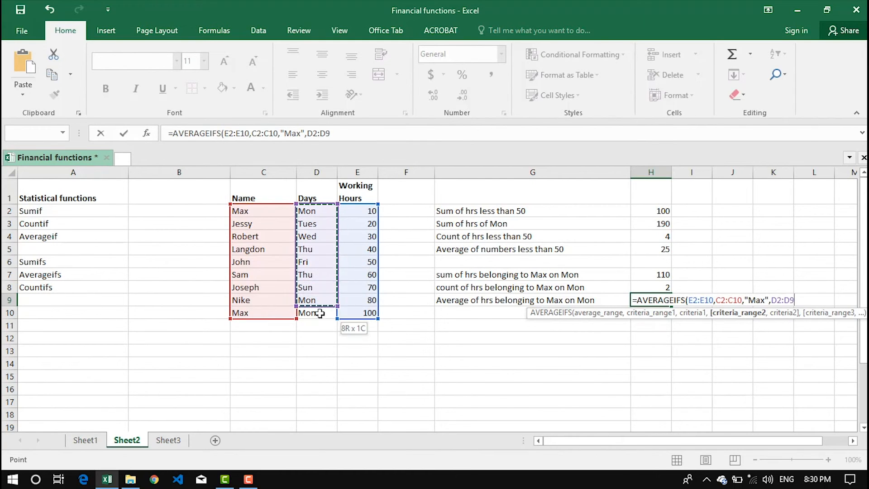
pyautogui.write(',')
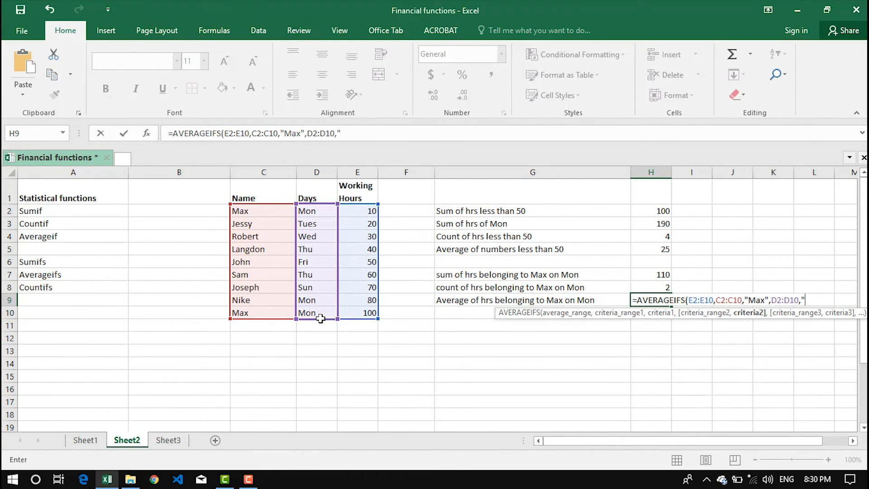
pyautogui.write('"Mon")')
pyautogui.press('Return')
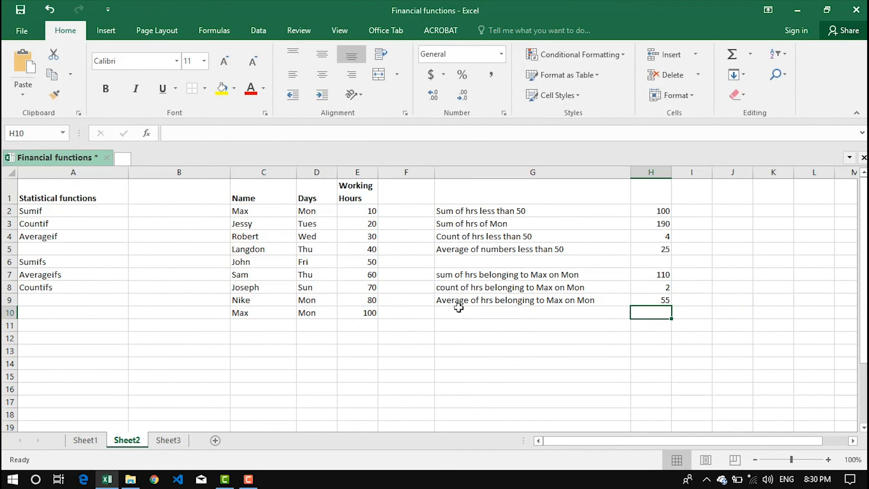